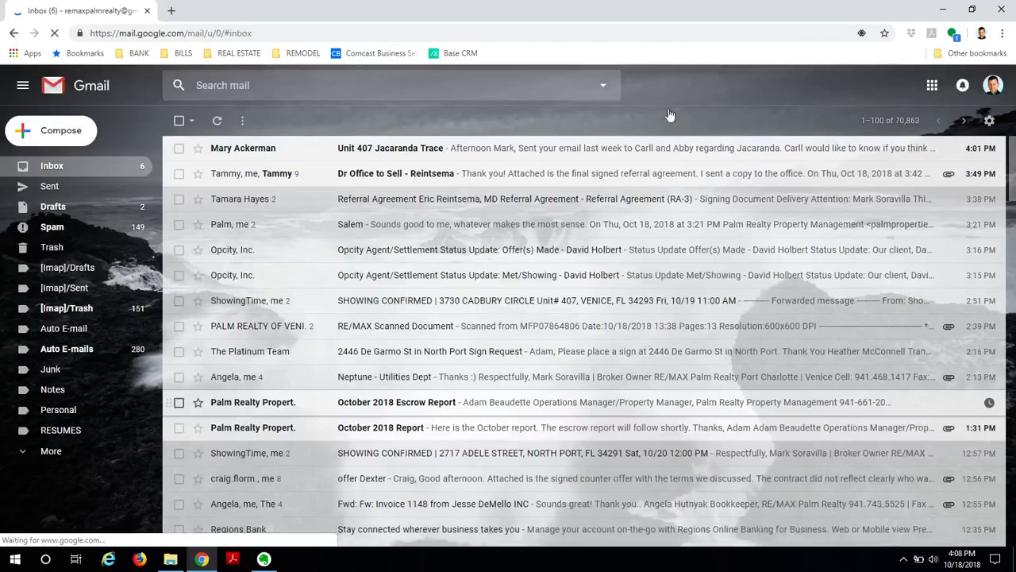
Start composing a new email message in the full-screen compose view
left_click(67, 137)
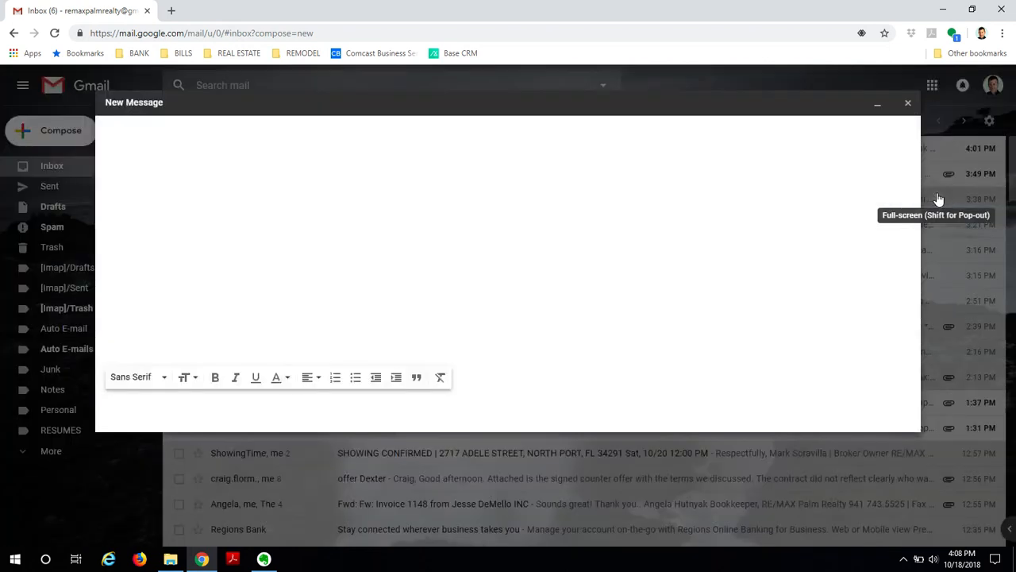
left_click(937, 195)
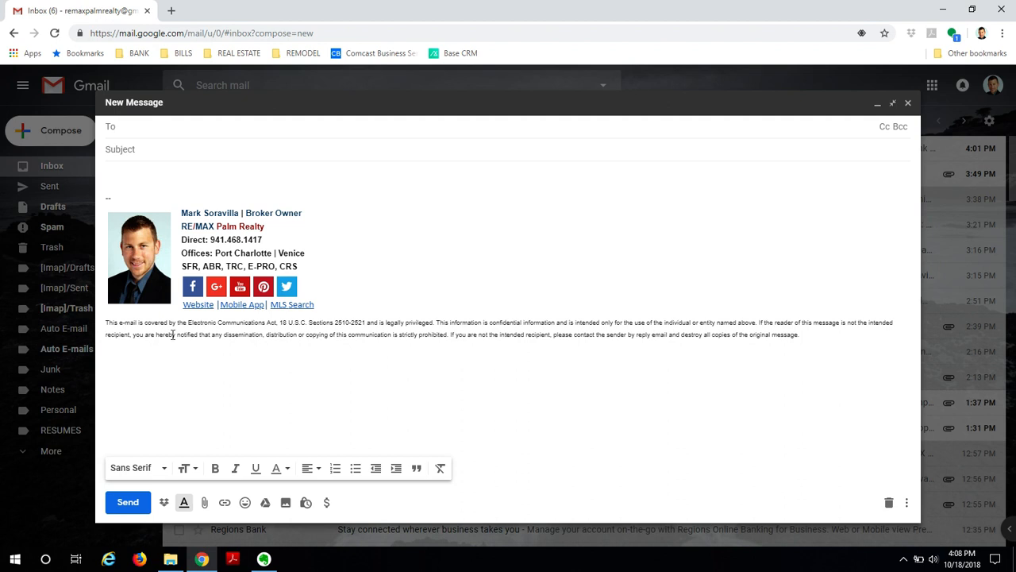
Try addressing the message to the account owner's alternate e-mail address
left_click(155, 128)
type("remax")
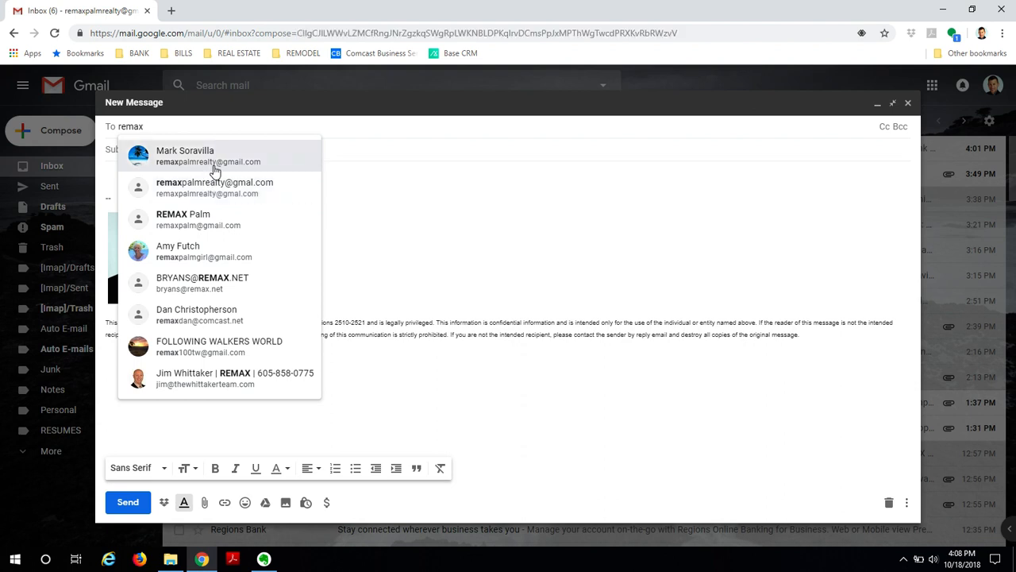
left_click(210, 190)
left_click(234, 127)
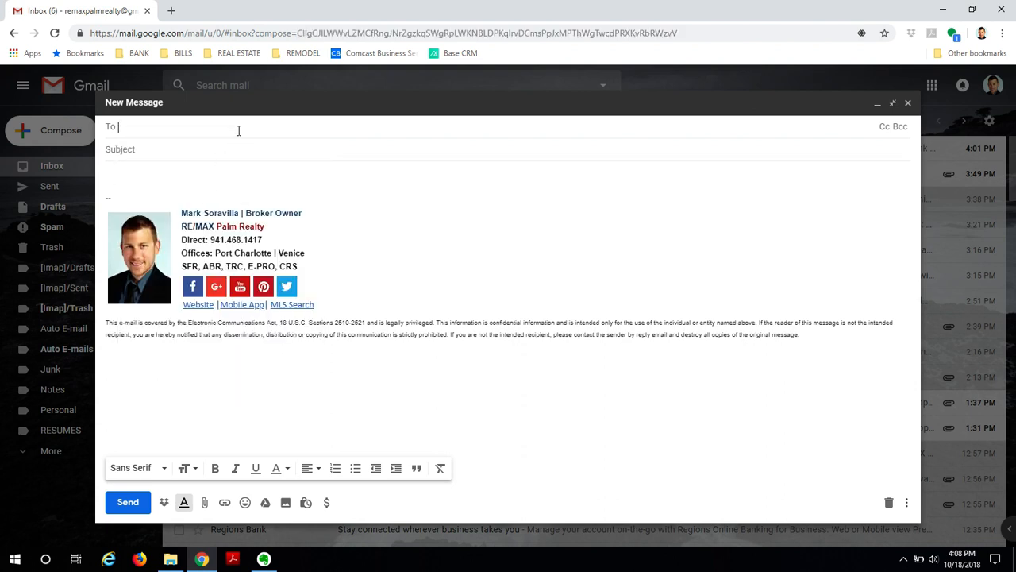
type("msoravill")
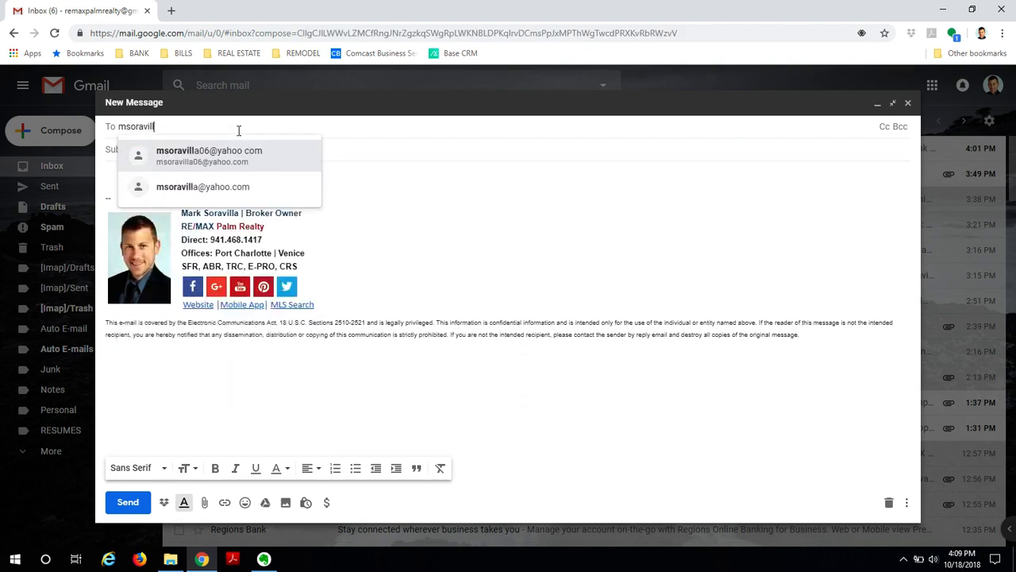
left_click(244, 147)
Set the message subject to "YouTube Video Embed"
left_click(244, 147)
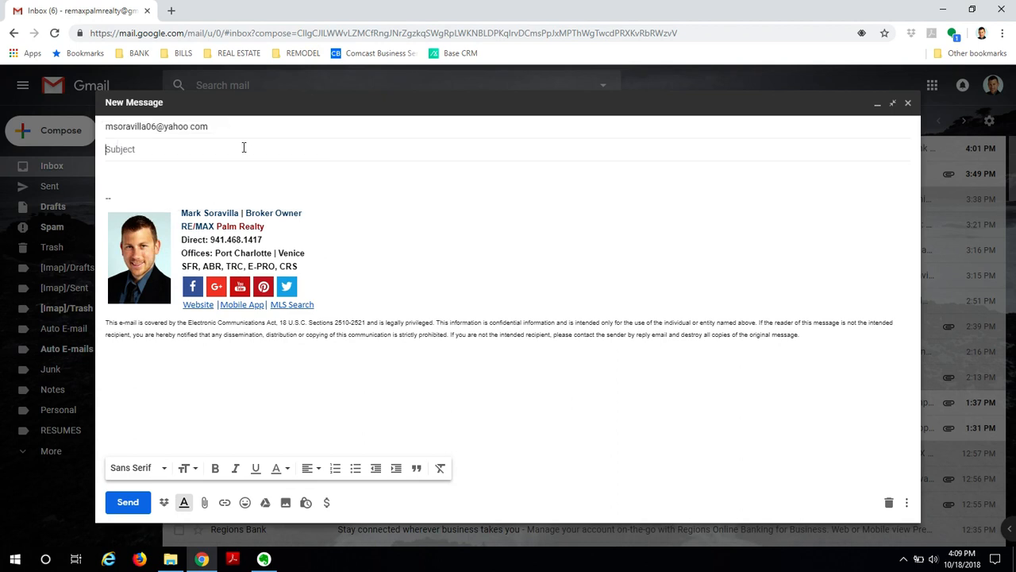
type("Yout")
type("Tube Vide")
type("o ")
type("Embed")
Replace the message recipient with the account owner's own Gmail address from the suggested contacts
left_click(235, 133)
left_click(227, 129)
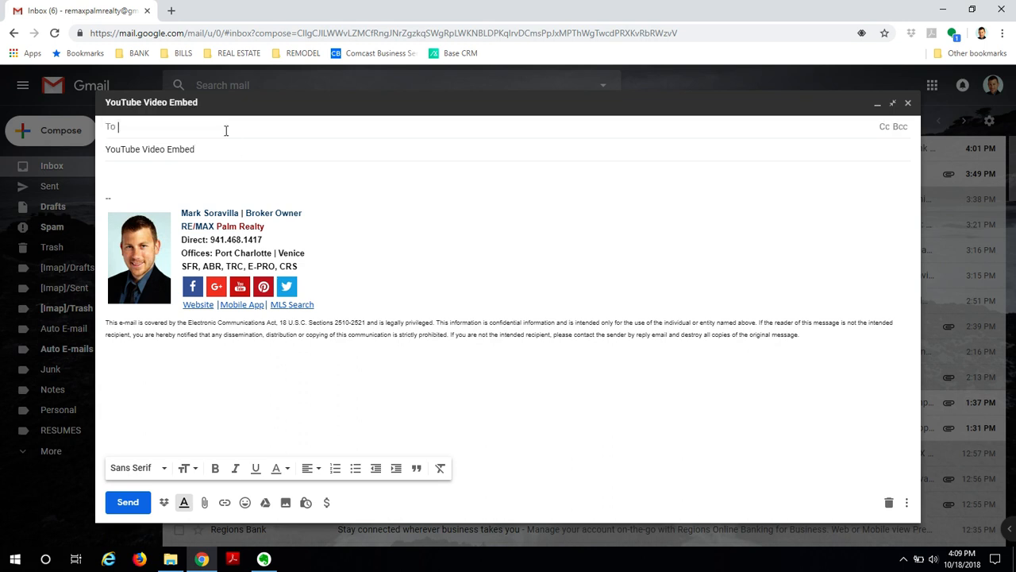
type("re")
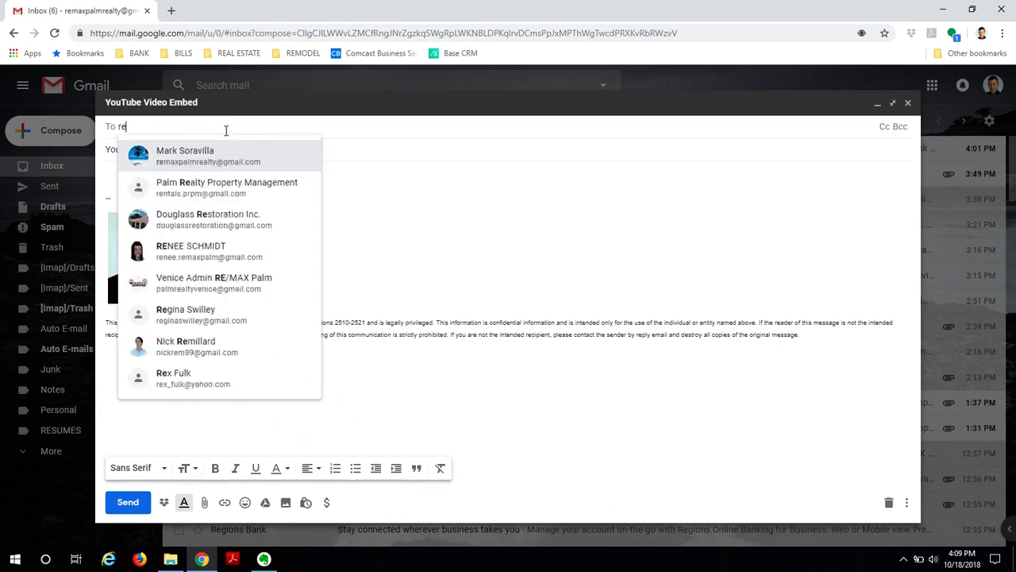
left_click(261, 158)
Greet the recipient by first name and write "Hey buddy, thank you for purchasing a home from me, check out this video I am sending to you :)"
left_click(150, 172)
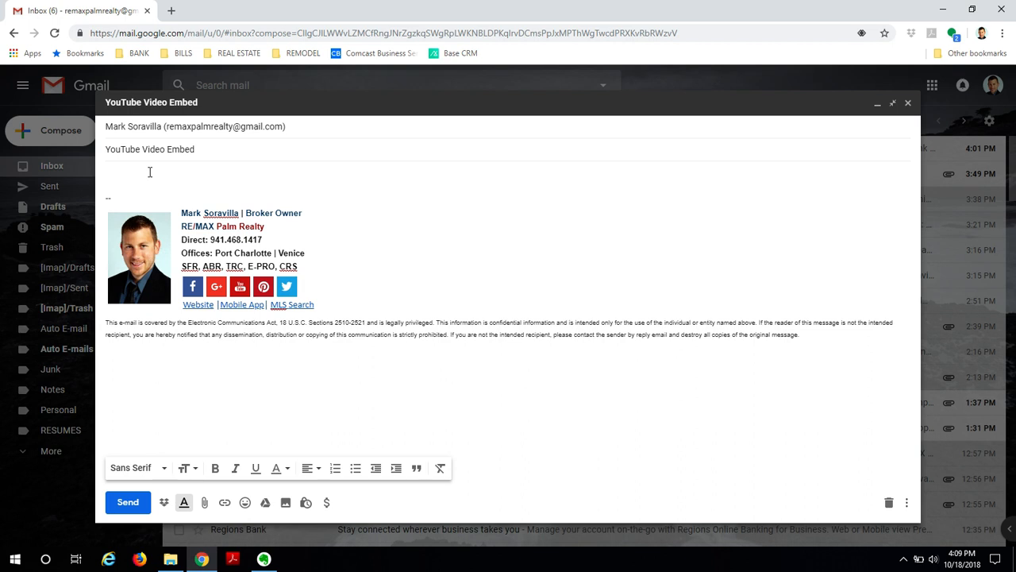
type("Mark,")
key("Return")
key("Return")
type("Hey buddy")
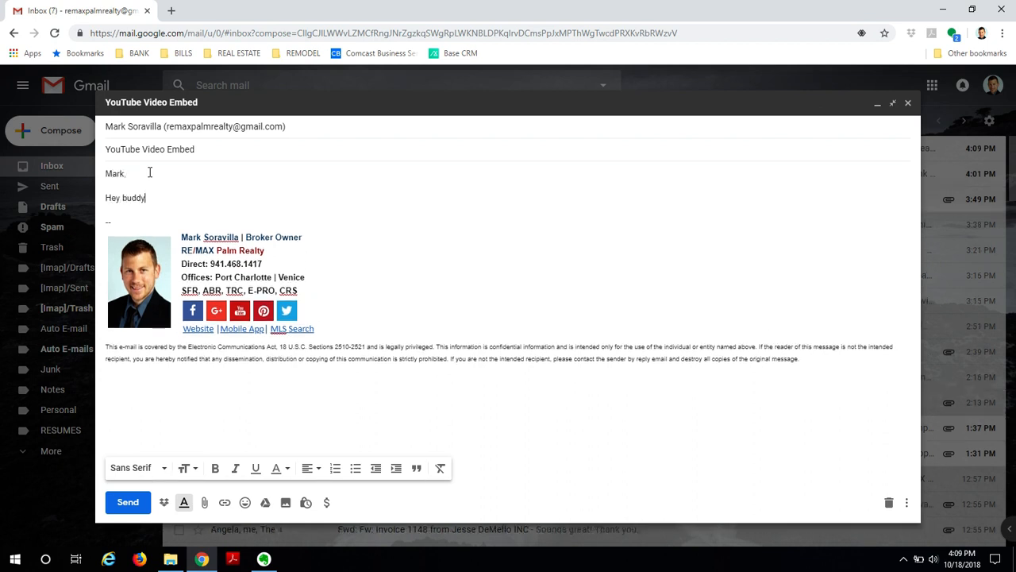
type(", thank you for purchasing a home from me, check out ")
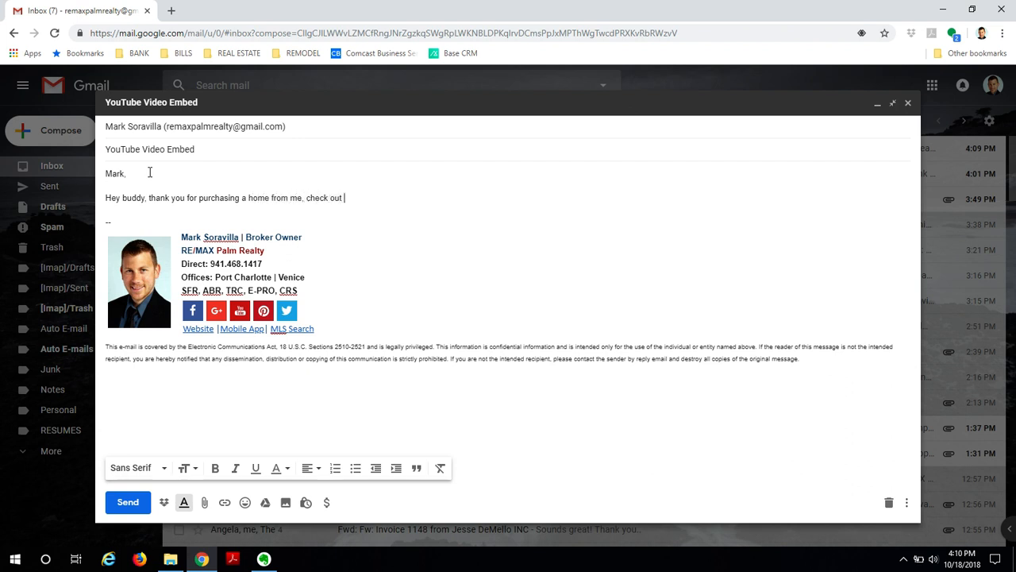
type("this video I am sending to you :")
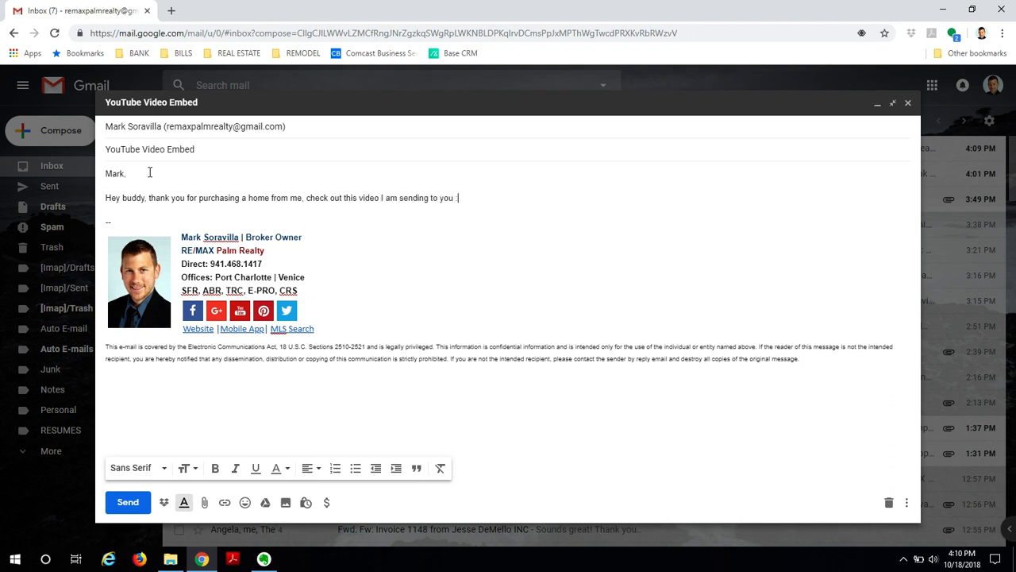
type(")")
Add the line "Click Here to Watch the Video" below the message sentence, correcting its first word to "Click"
key("Return")
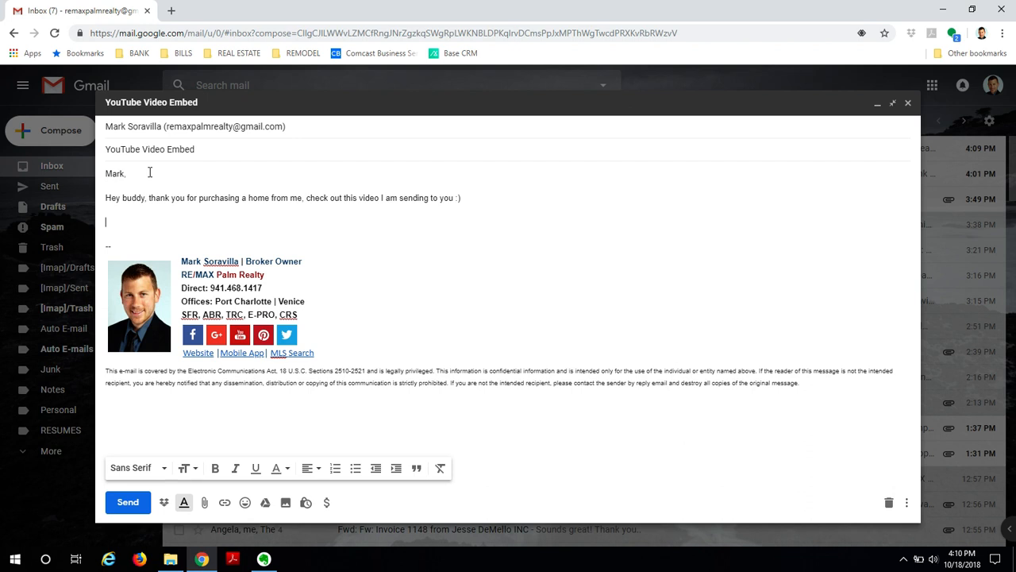
type("Licker Here to Watch the Video")
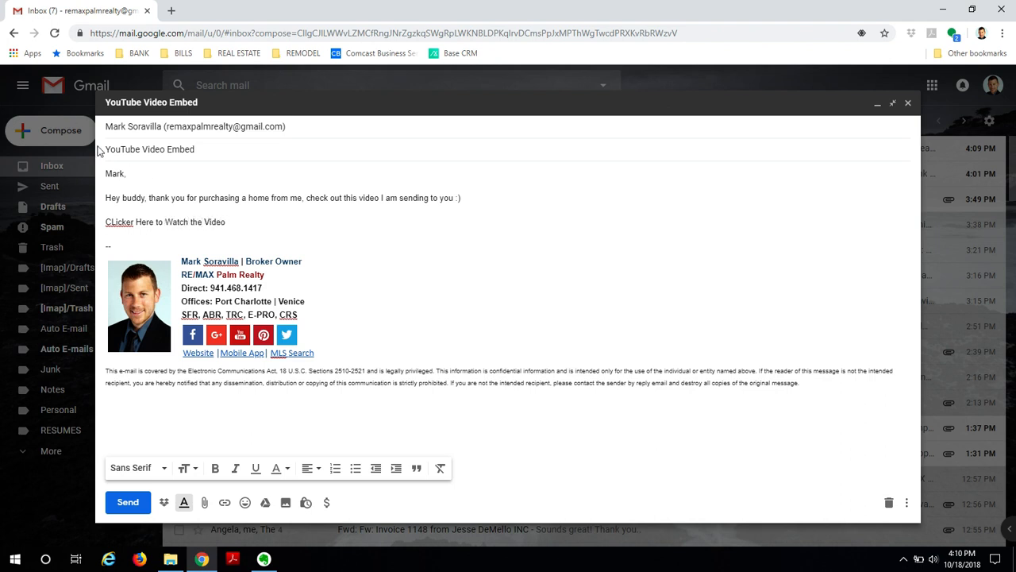
left_click(132, 222)
key("BackSpace")
key("BackSpace")
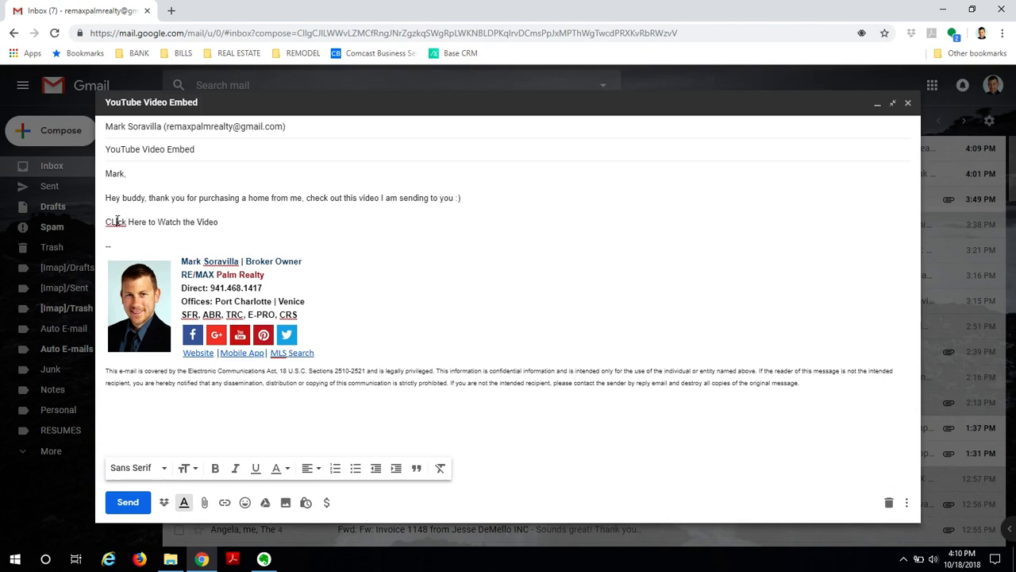
left_click(117, 222)
key("BackSpace")
type("l")
Insert a blank line after "Click Here to Watch the Video" in the message body
left_click_drag(221, 221, 101, 229)
left_click(154, 226)
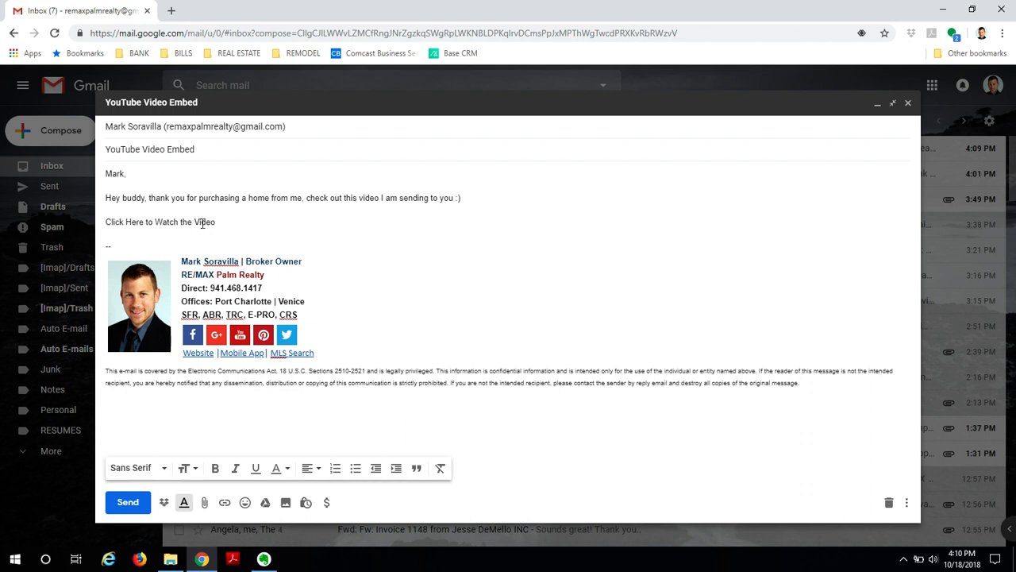
left_click(224, 223)
key("Return")
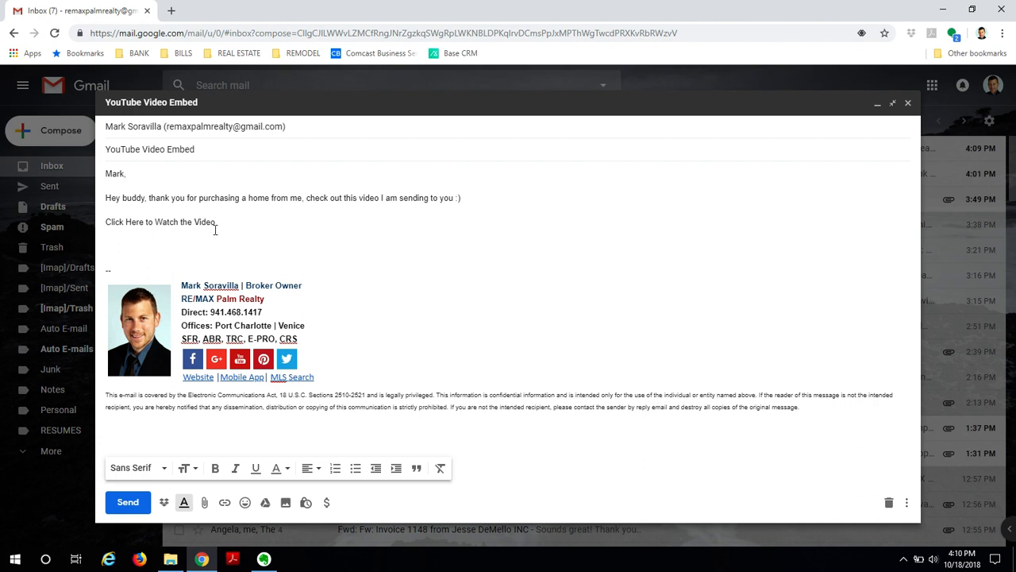
left_click_drag(220, 221, 104, 223)
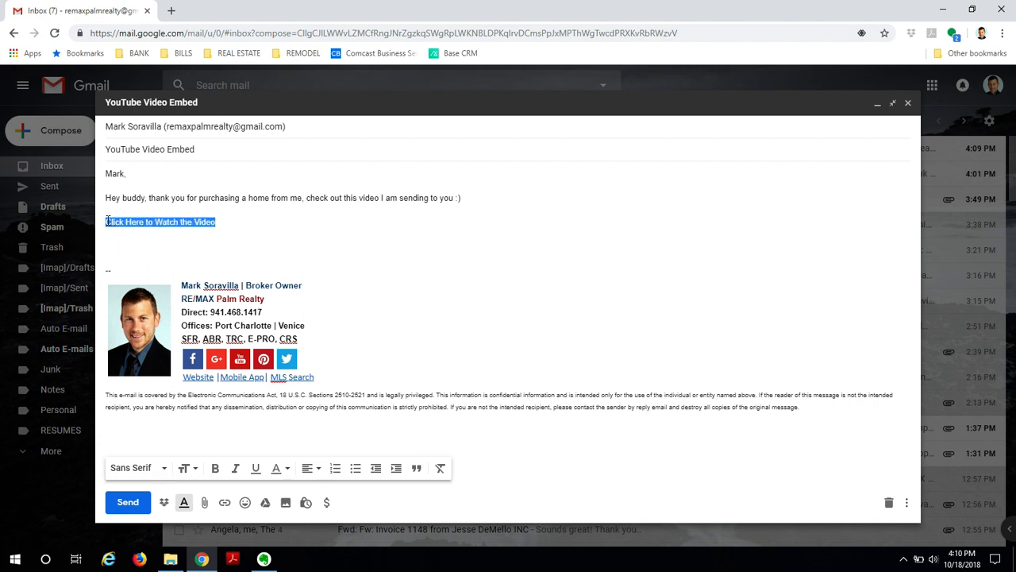
left_click(212, 239)
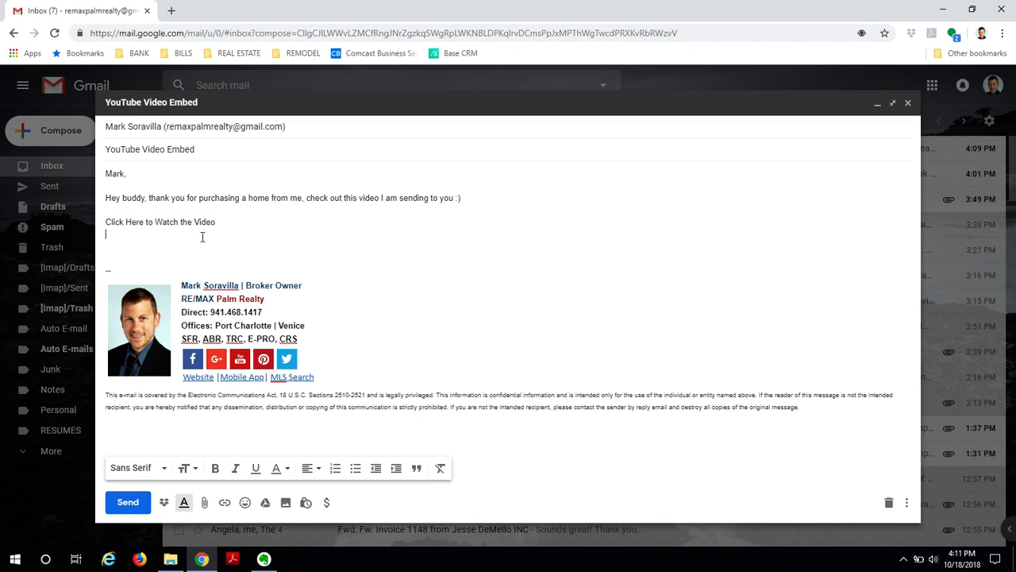
Open YouTube in a new browser tab through the Google apps
left_click(170, 12)
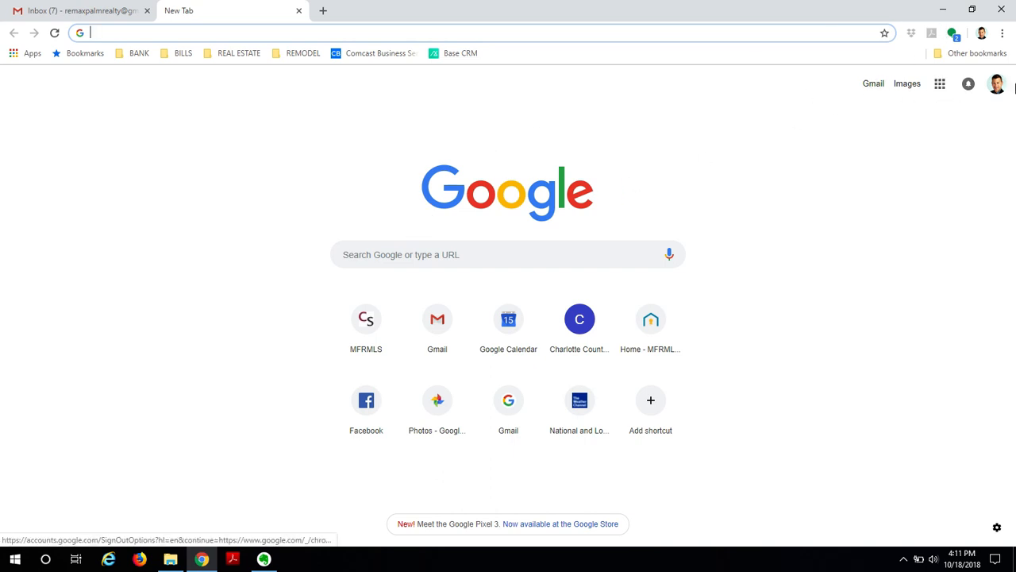
left_click(940, 85)
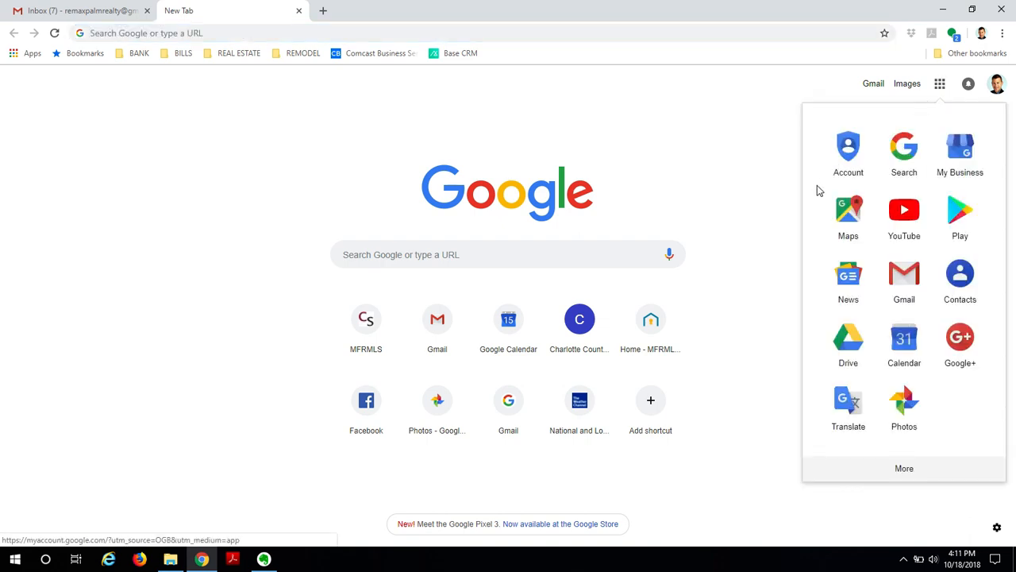
left_click(917, 215)
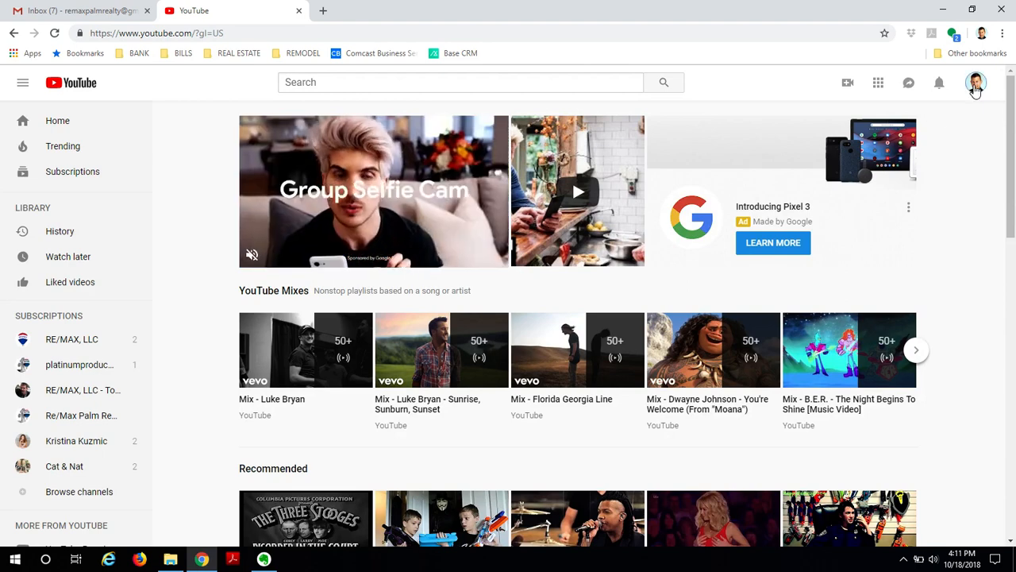
Go to YouTube Studio (beta) and switch to Creator Studio Classic, skipping the feedback survey
left_click(976, 85)
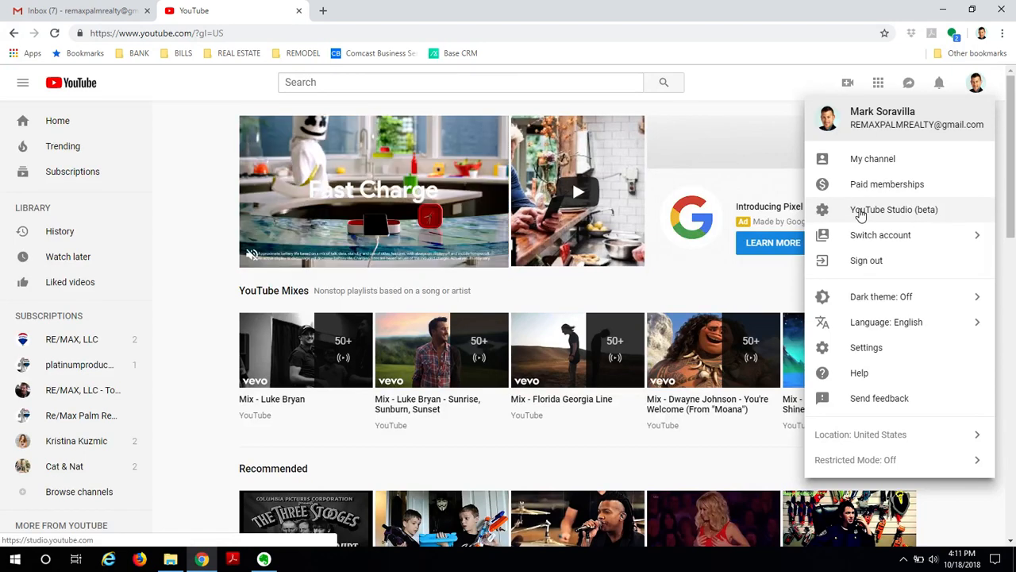
left_click(862, 213)
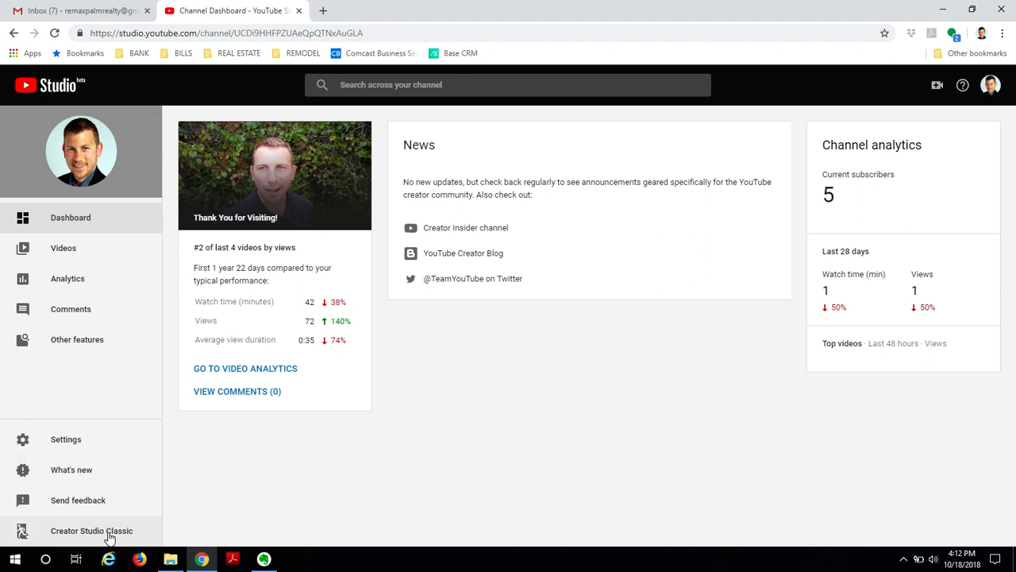
left_click(67, 533)
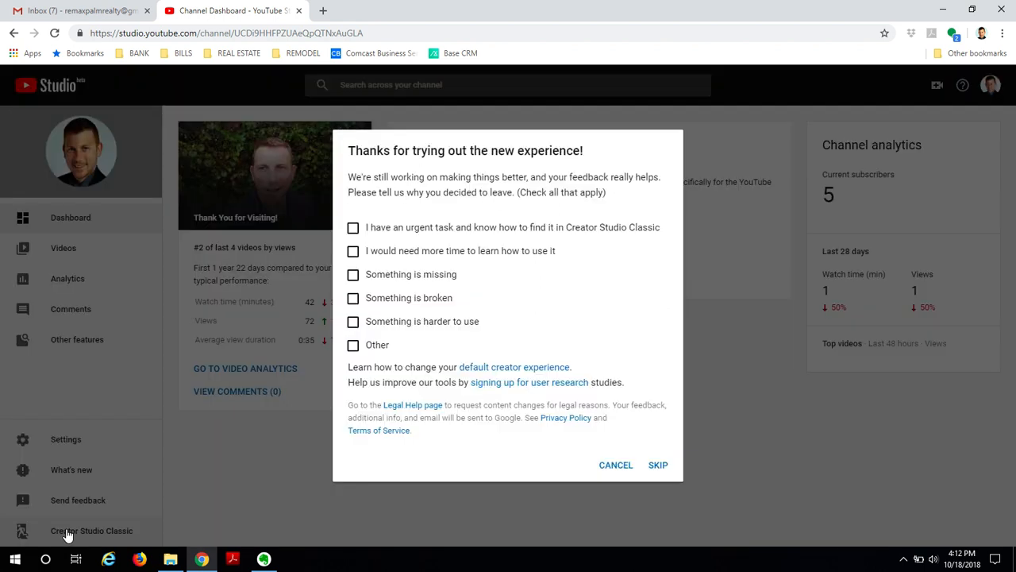
left_click(658, 466)
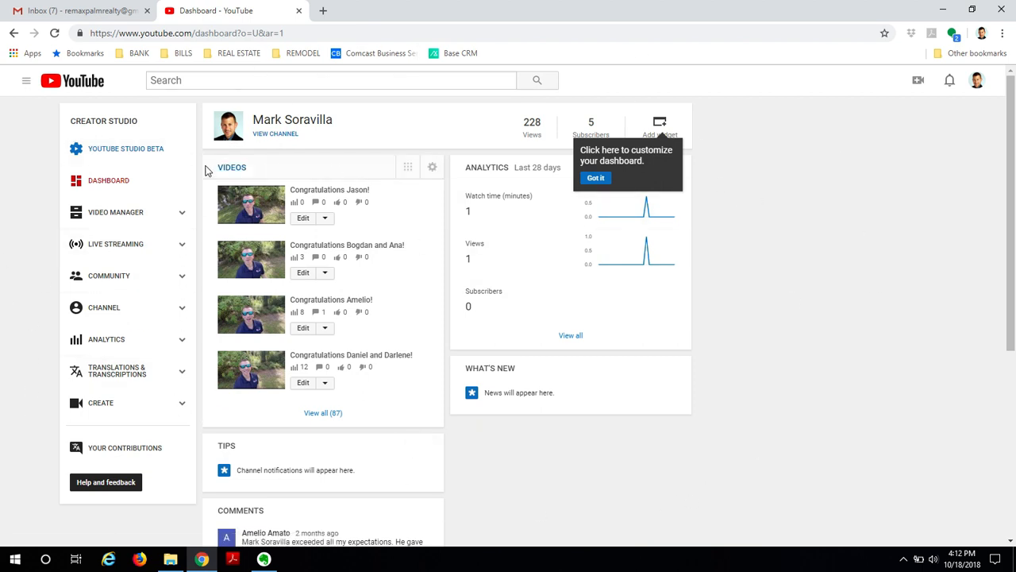
Open the newest uploaded video's info and settings from the Video Manager and copy its video URL
left_click(130, 219)
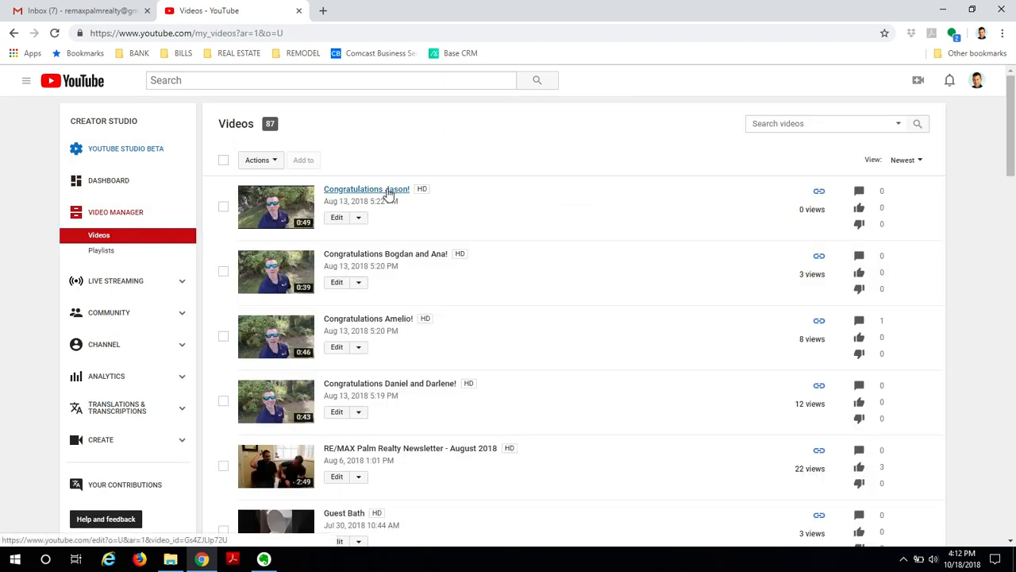
left_click(374, 195)
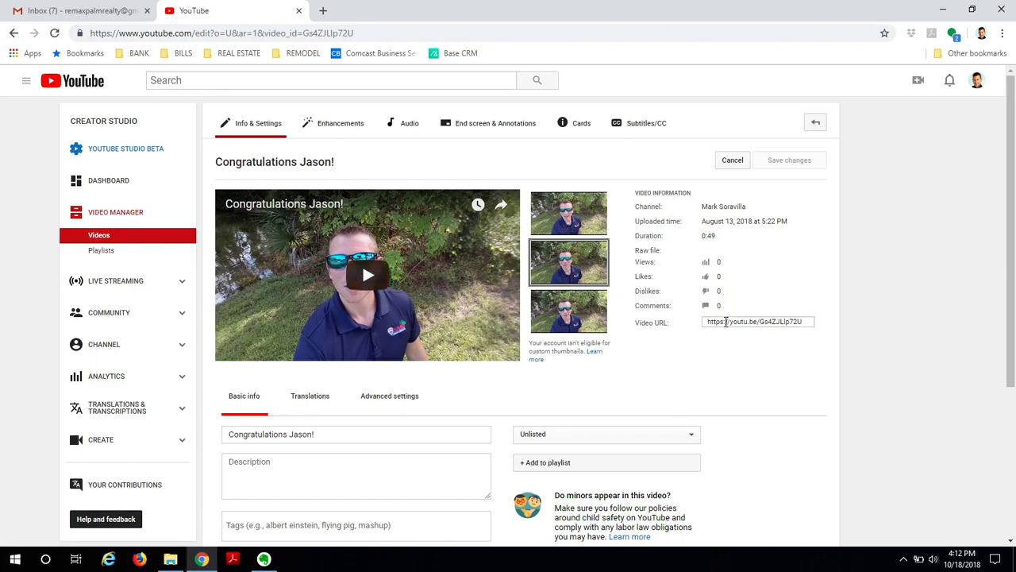
left_click(726, 322)
left_click(754, 322)
left_click(711, 323)
left_click(800, 323)
left_click(762, 324)
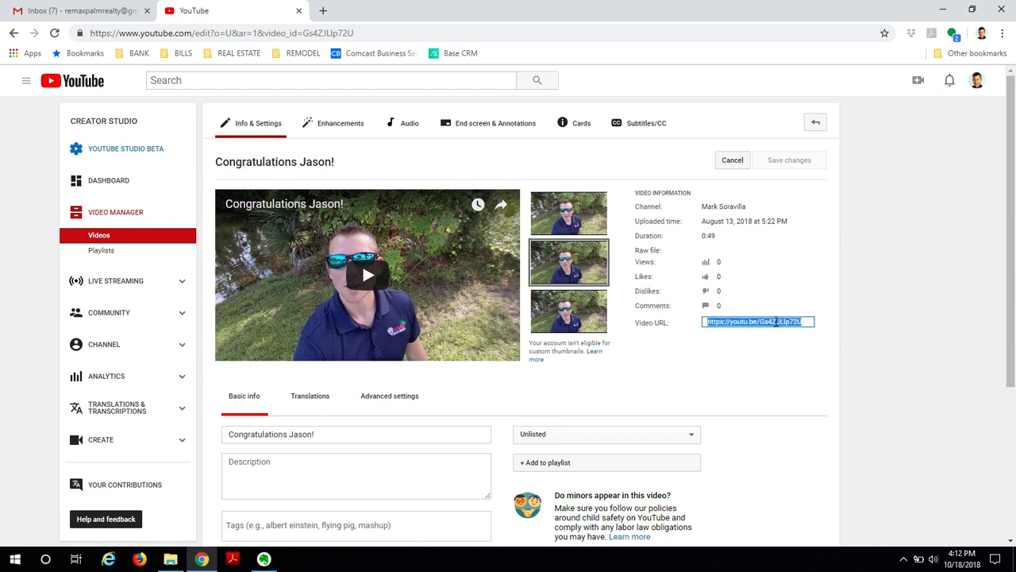
right_click(777, 325)
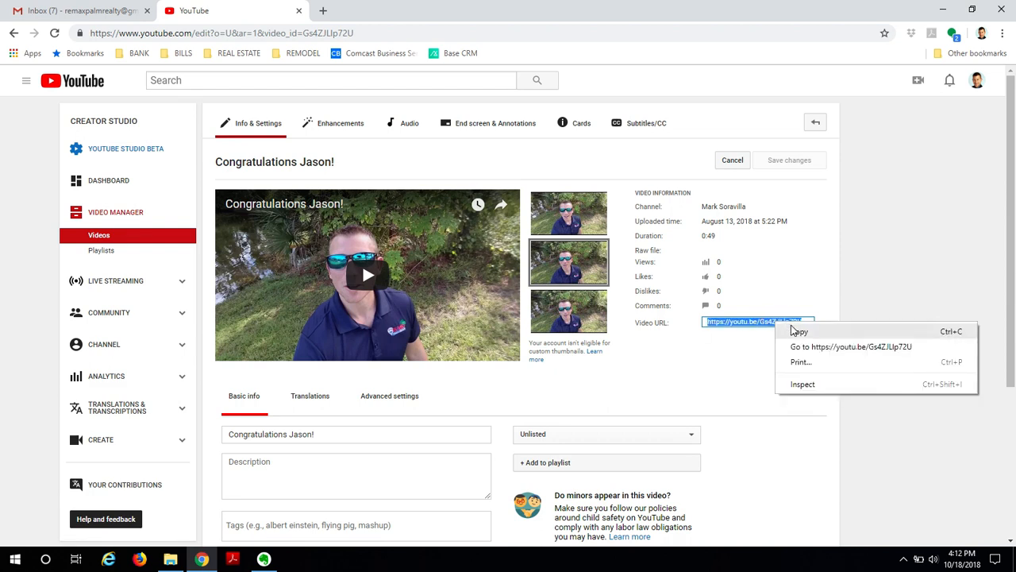
left_click(798, 332)
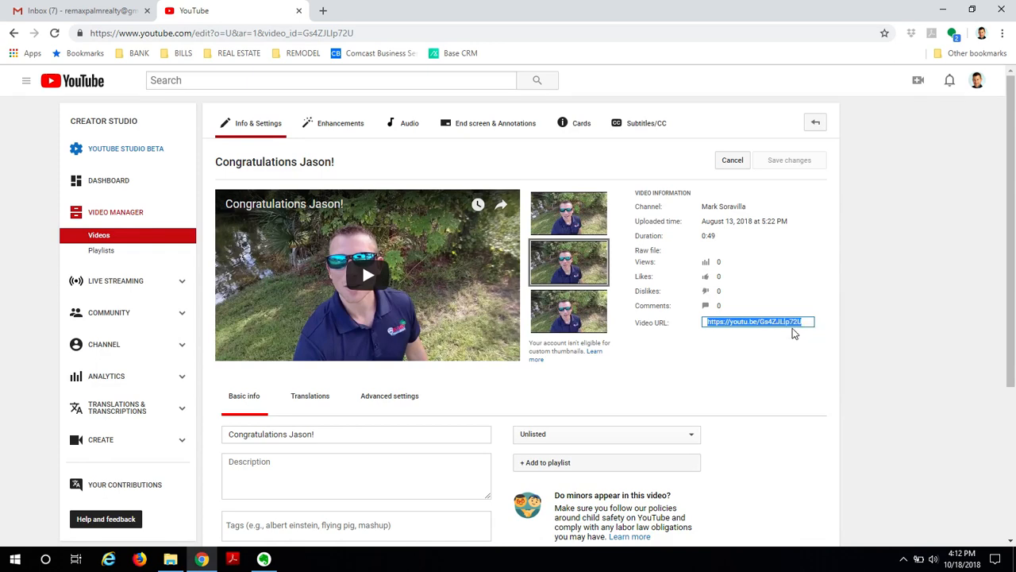
Return to the Gmail draft and link the text "Click Here to Watch the Video" to the copied YouTube video URL
left_click(95, 9)
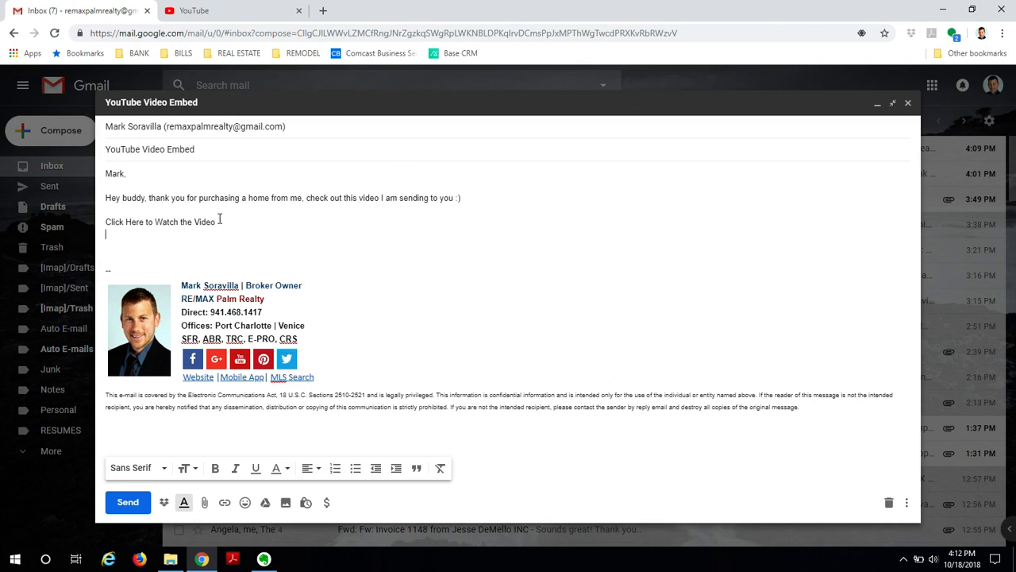
left_click_drag(217, 221, 106, 228)
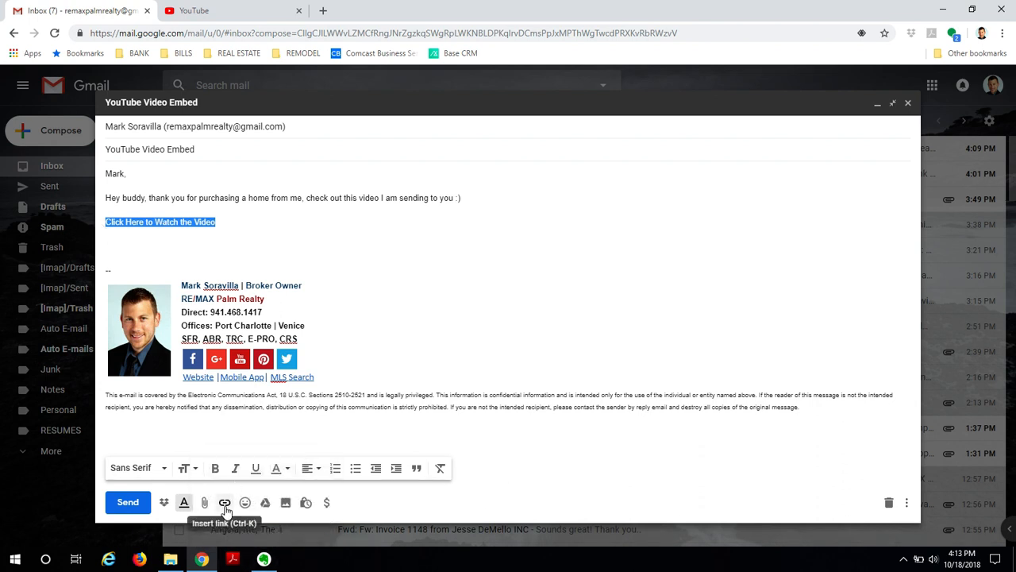
left_click(226, 504)
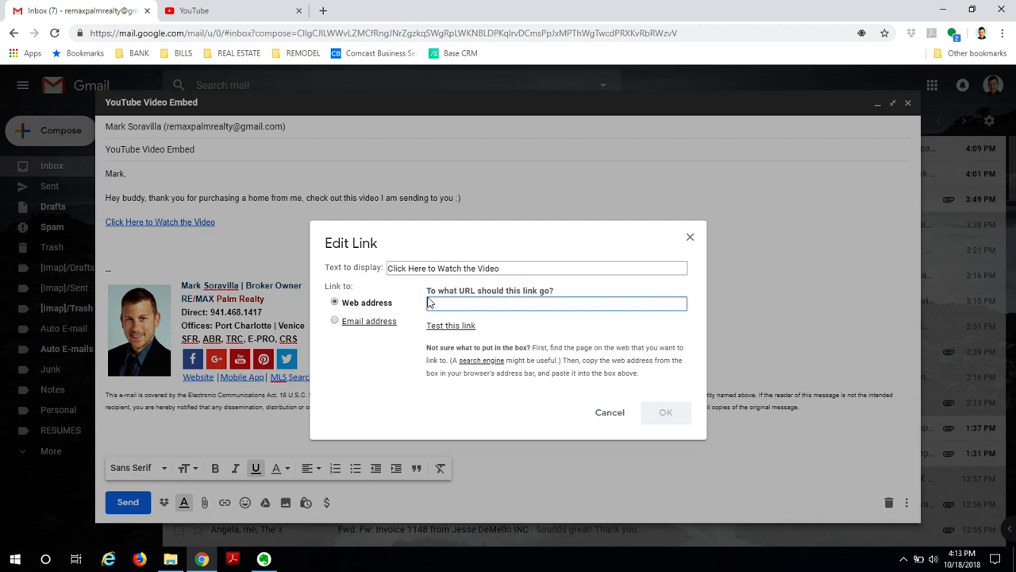
right_click(454, 305)
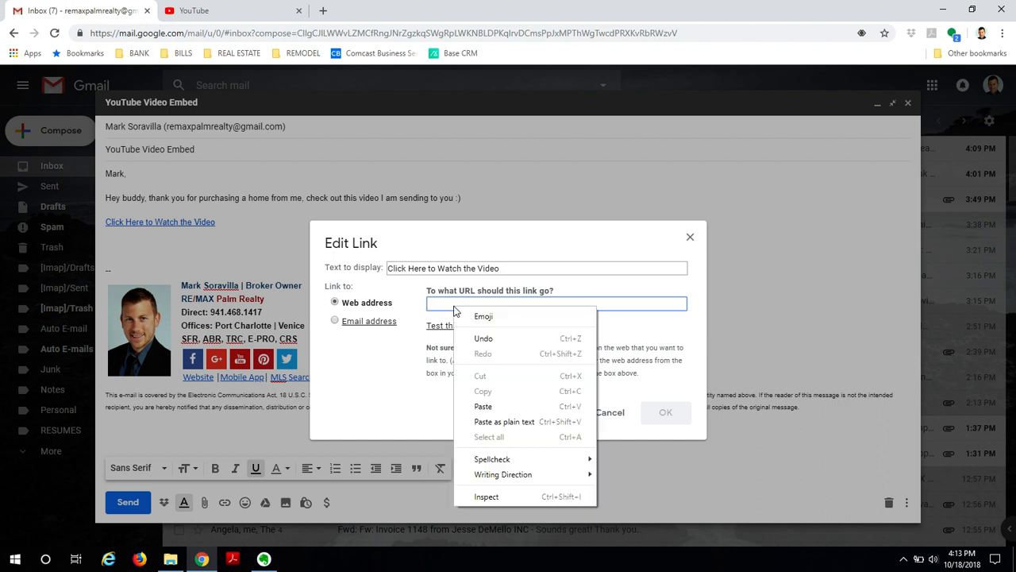
left_click(494, 408)
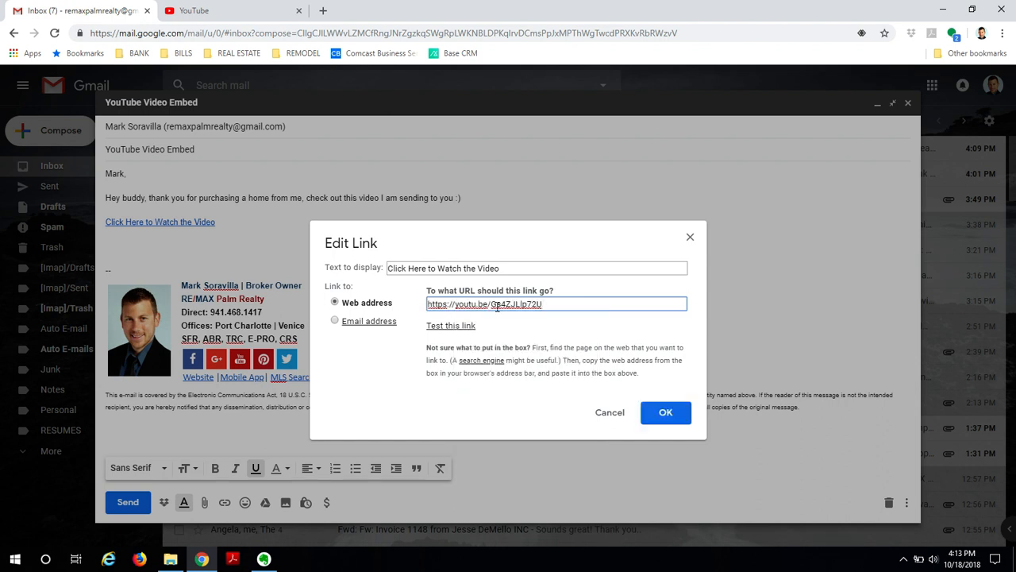
Test the link, close the YouTube window it opens, and apply the link to the message text
left_click(454, 326)
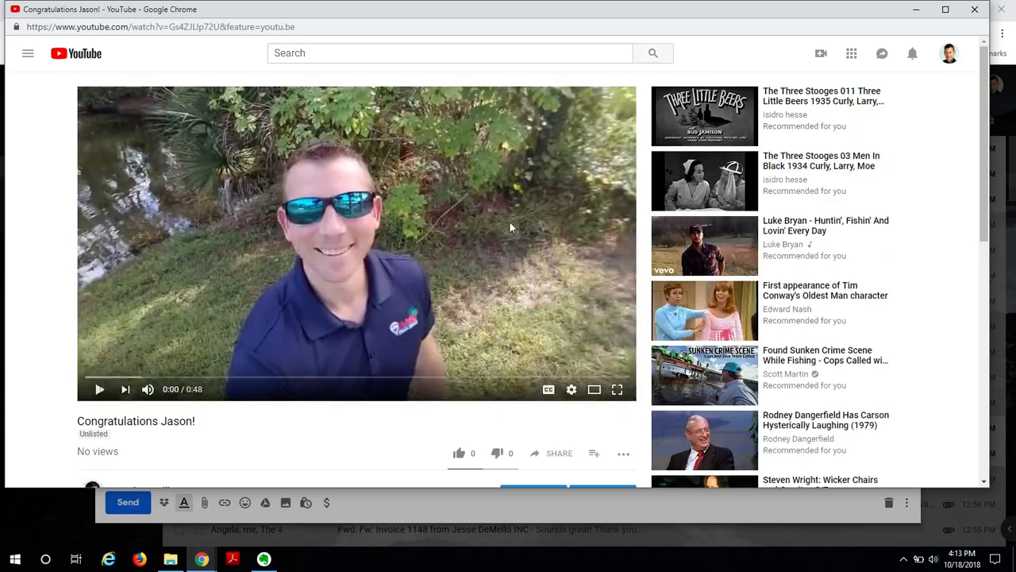
left_click(974, 9)
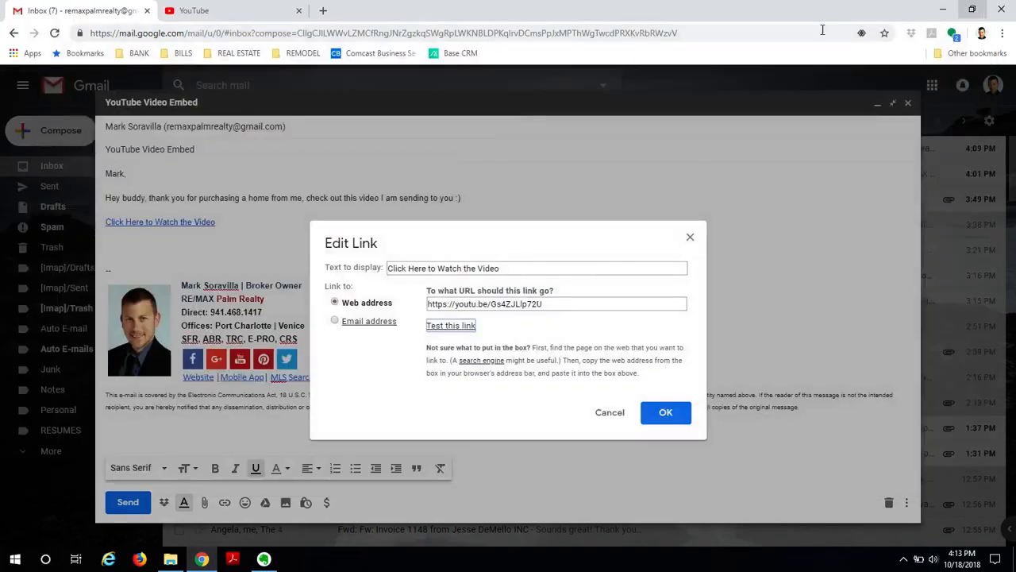
left_click(683, 415)
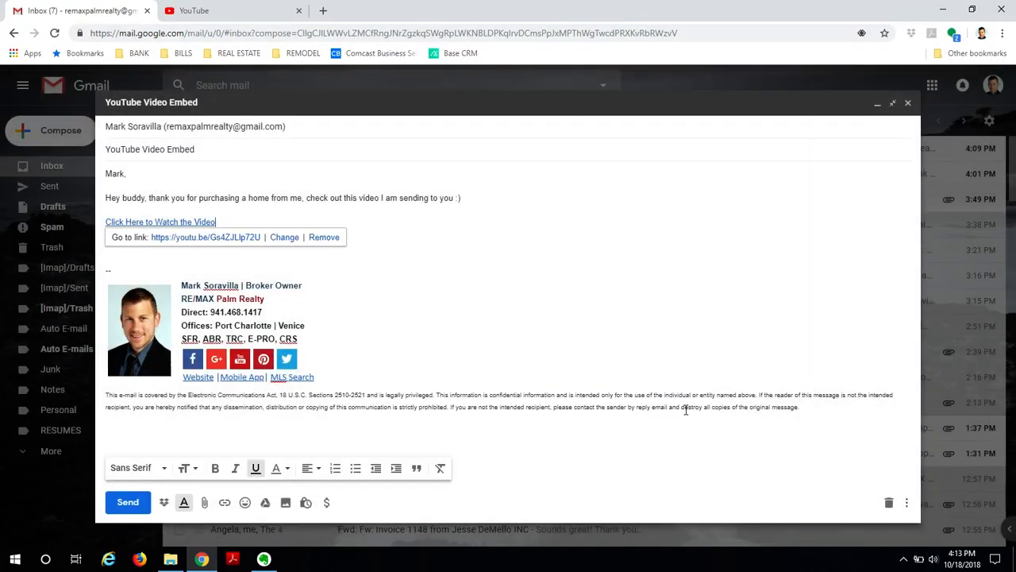
Check the web address behind "Click Here to Watch the Video" and insert blank space below the linked text
left_click(391, 264)
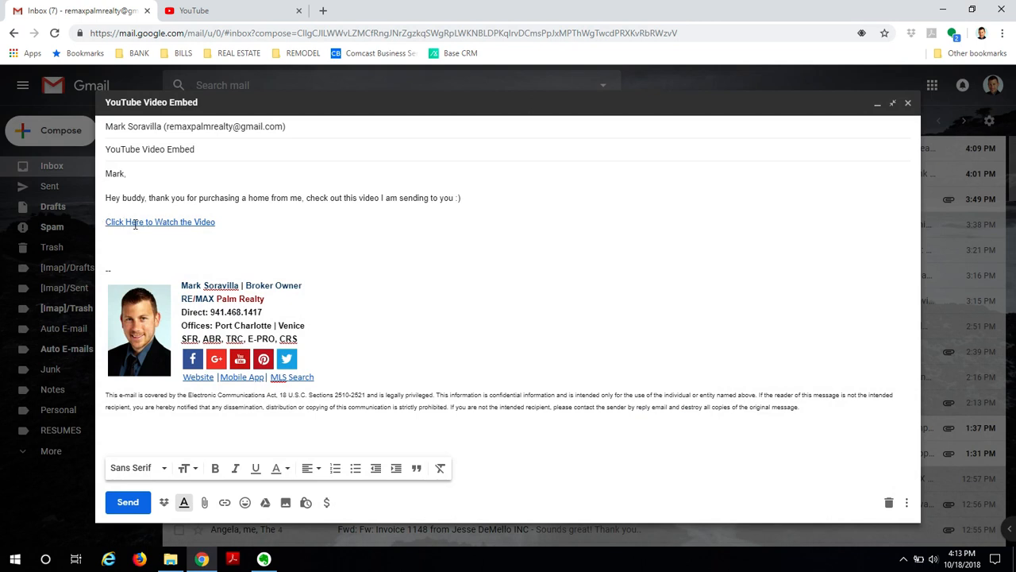
left_click(189, 222)
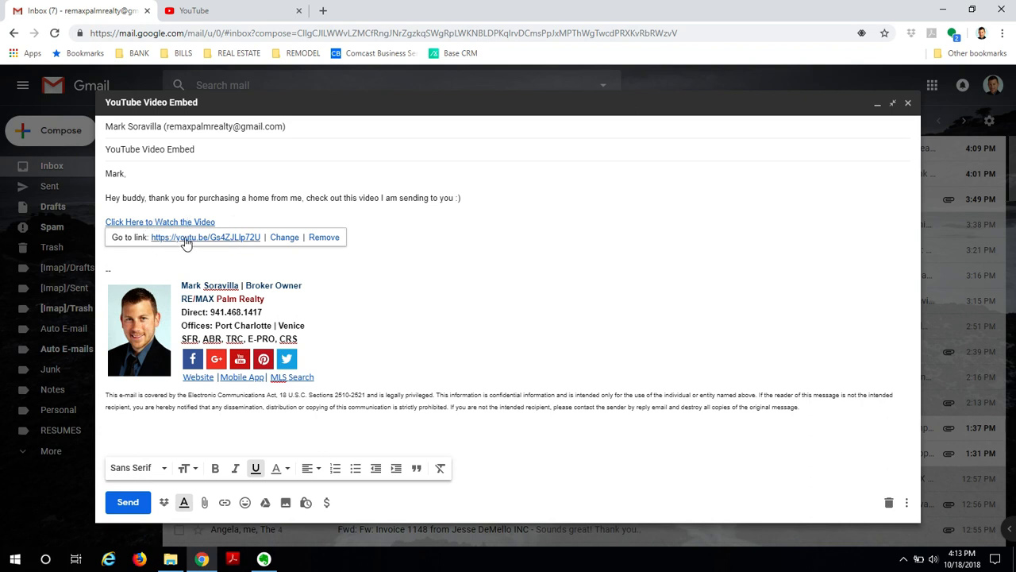
left_click(243, 209)
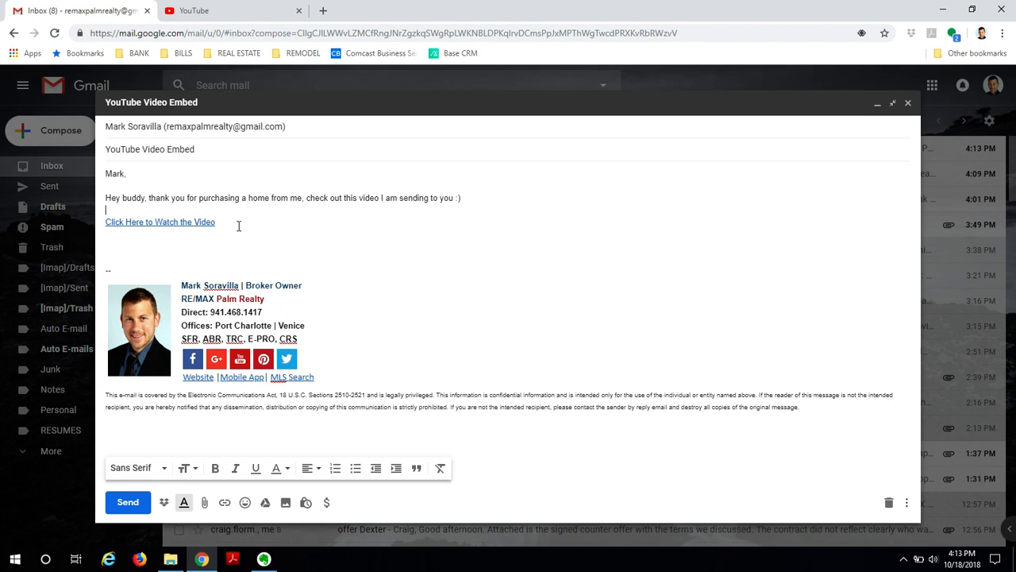
left_click(169, 225)
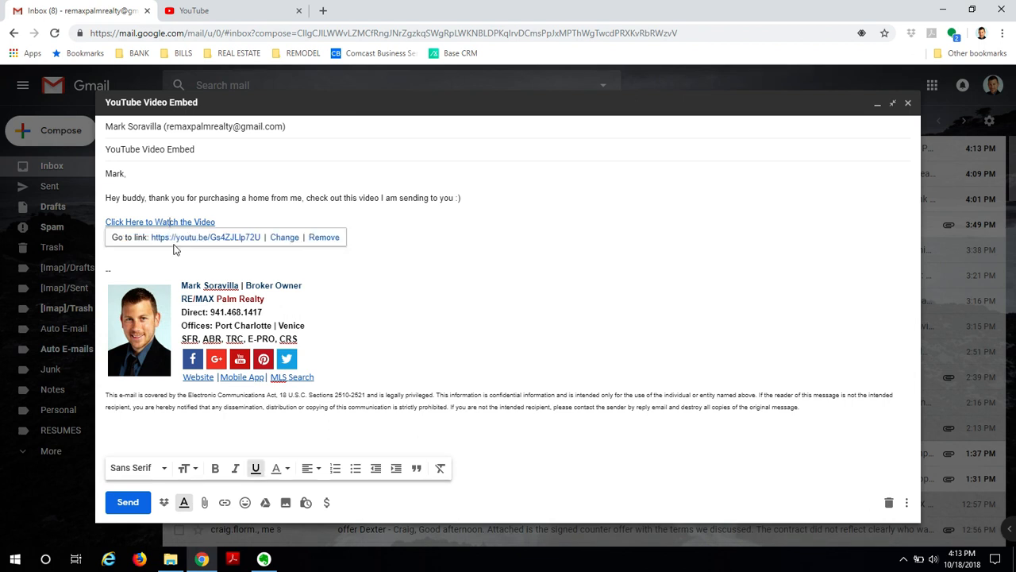
left_click(379, 225)
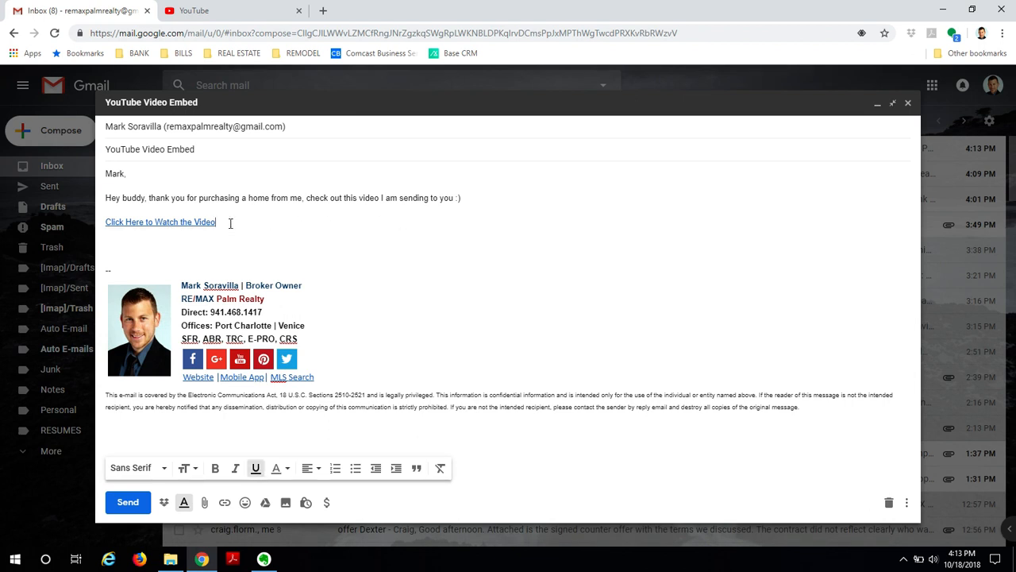
key("Return")
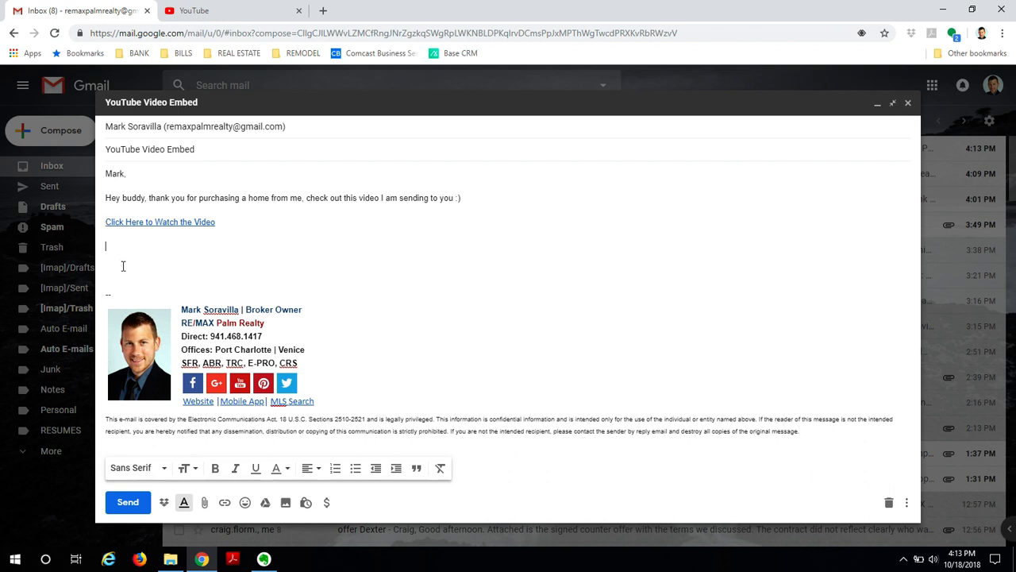
Look at the Google Drive and photo upload options for the message, without inserting anything
left_click(266, 503)
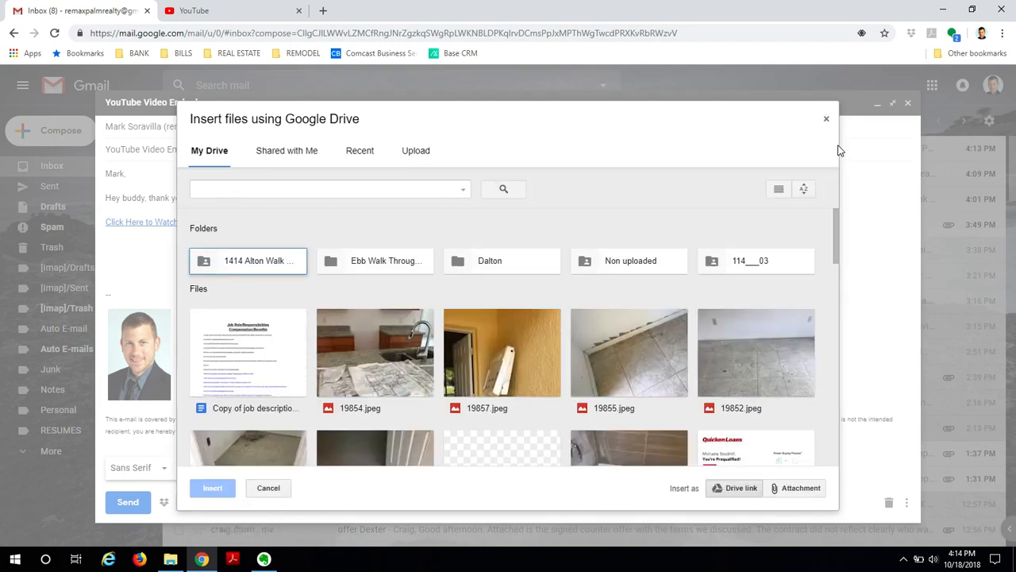
left_click(827, 120)
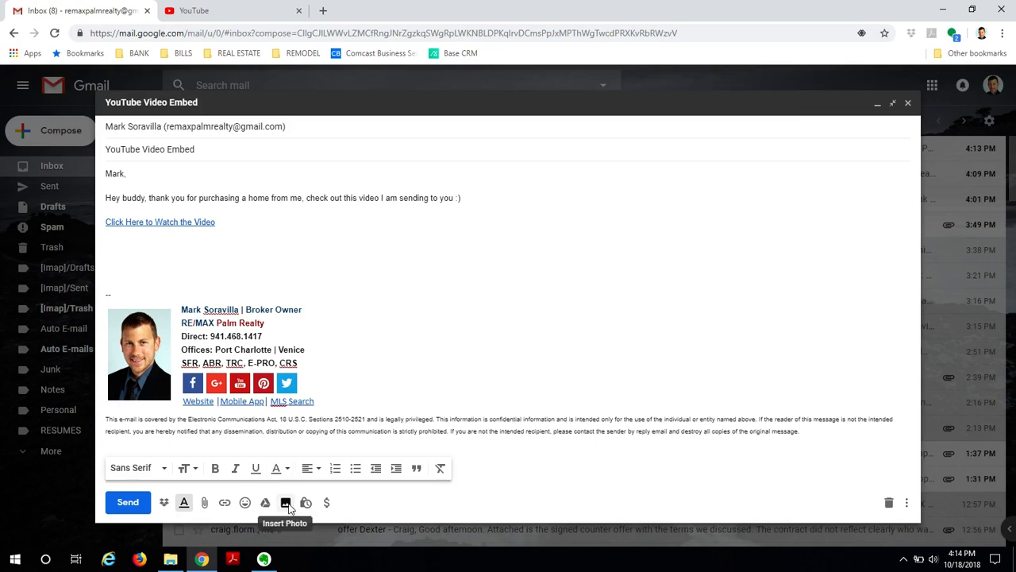
left_click(286, 503)
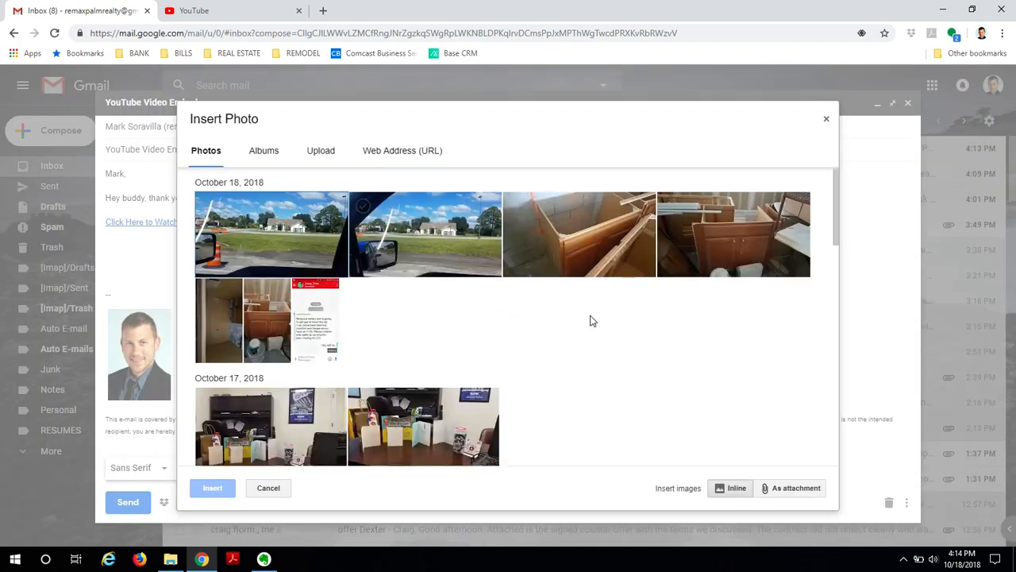
left_click(312, 154)
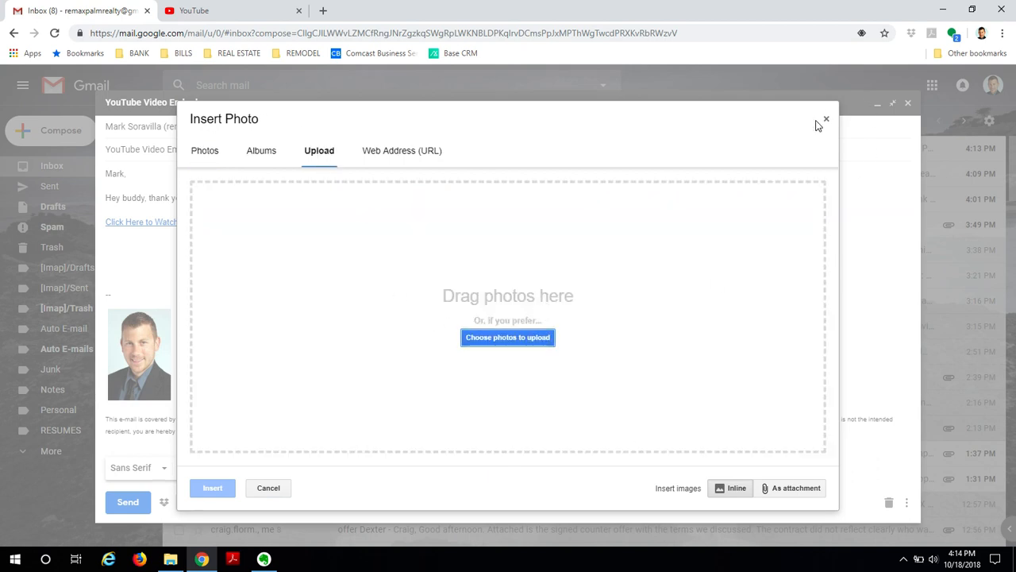
left_click(826, 122)
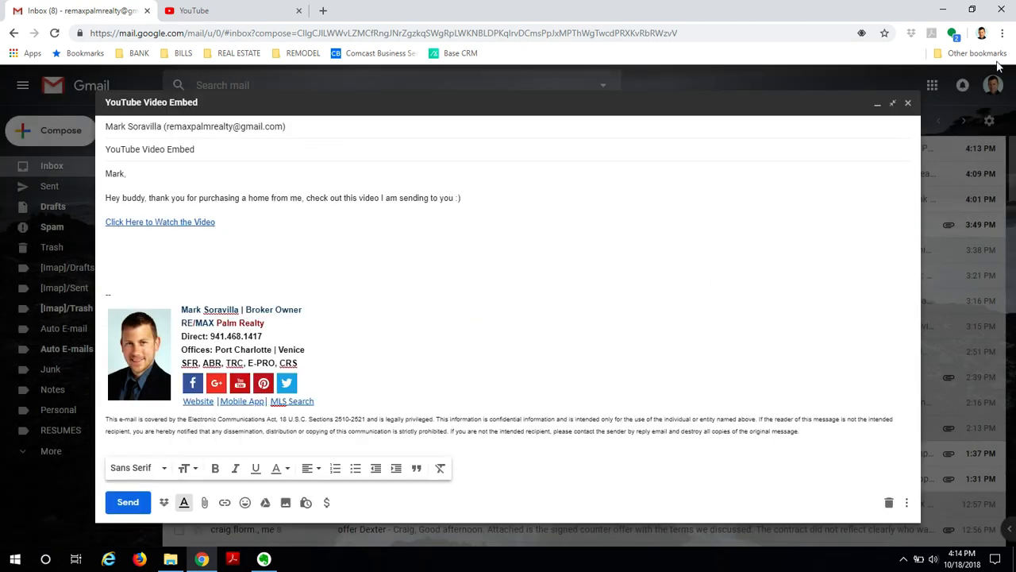
left_click(972, 9)
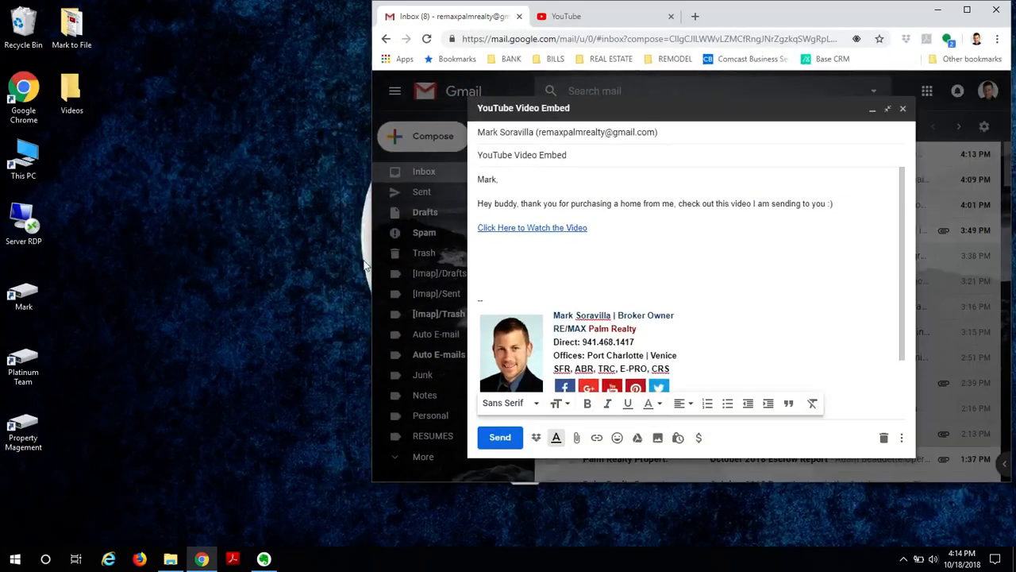
left_click(970, 9)
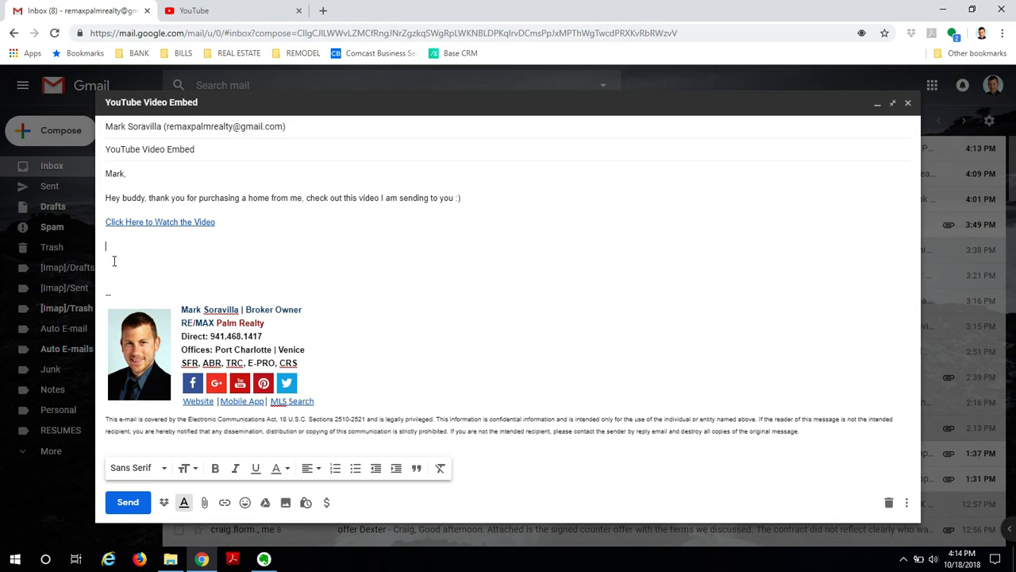
Return to the video's edit page on YouTube and open Paint
left_click(242, 6)
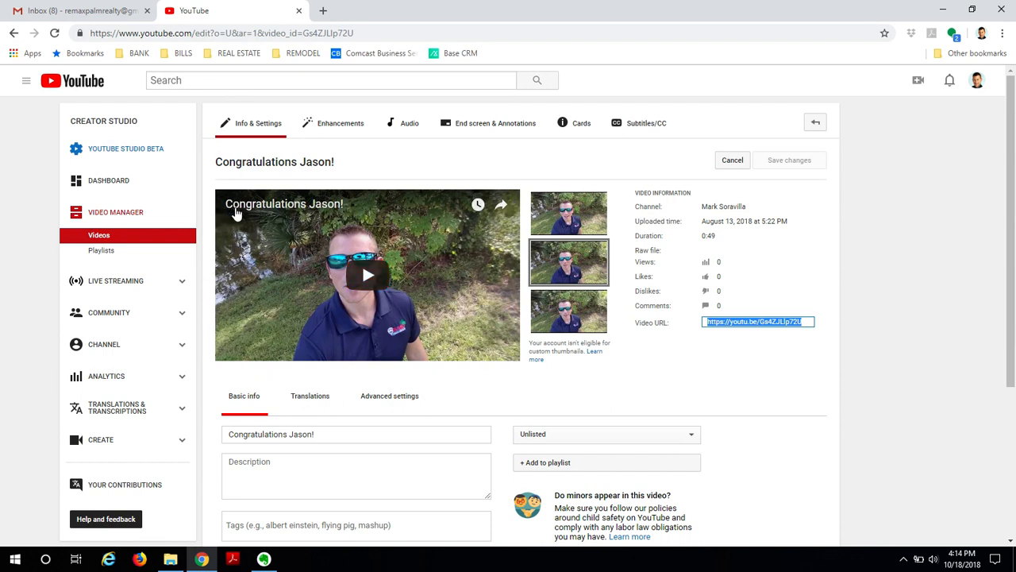
left_click(234, 435)
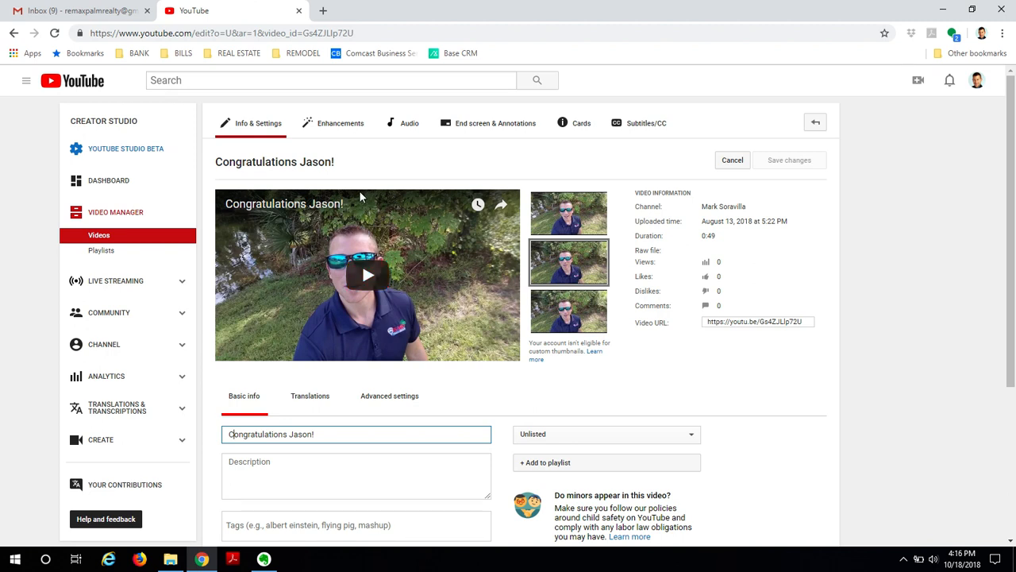
left_click(46, 560)
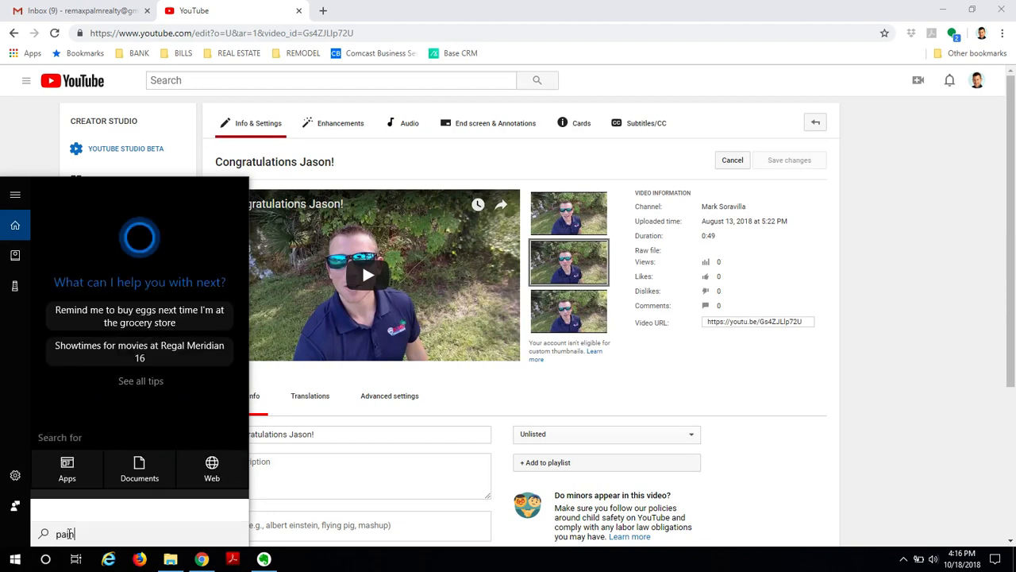
type("paint")
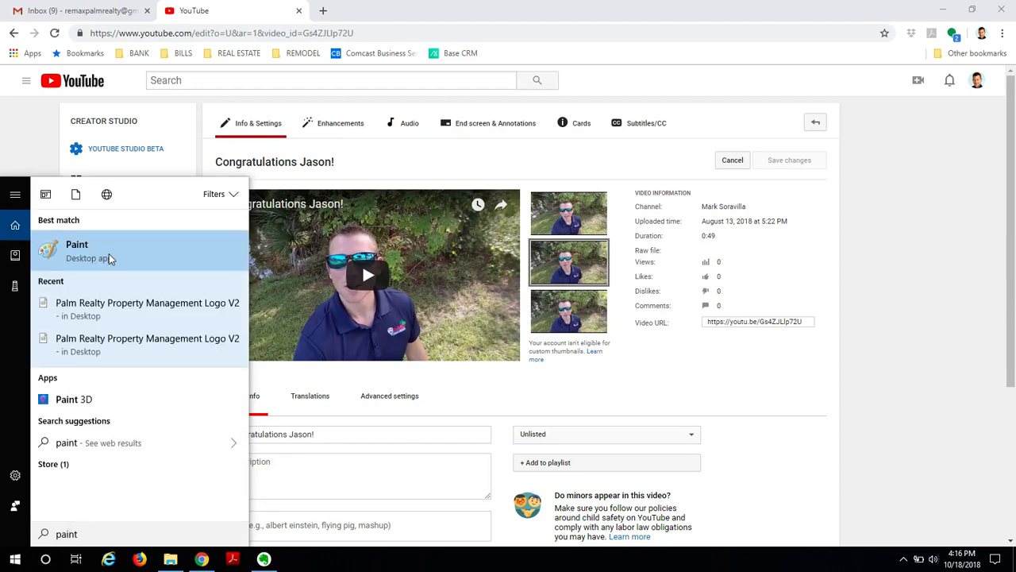
left_click(109, 254)
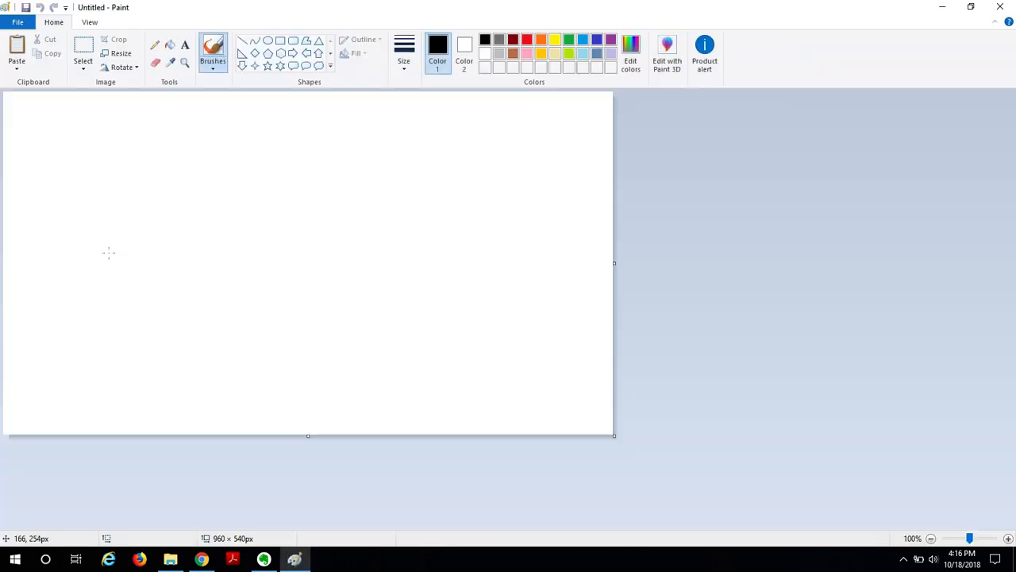
Locate Paint in the Windows Accessories group of the installed apps and open it from there
left_click(11, 564)
scroll(127, 230, "down", 1)
scroll(107, 324, "down", 7)
scroll(106, 324, "down", 10)
scroll(107, 324, "down", 10)
scroll(107, 324, "down", 2)
left_click(187, 324)
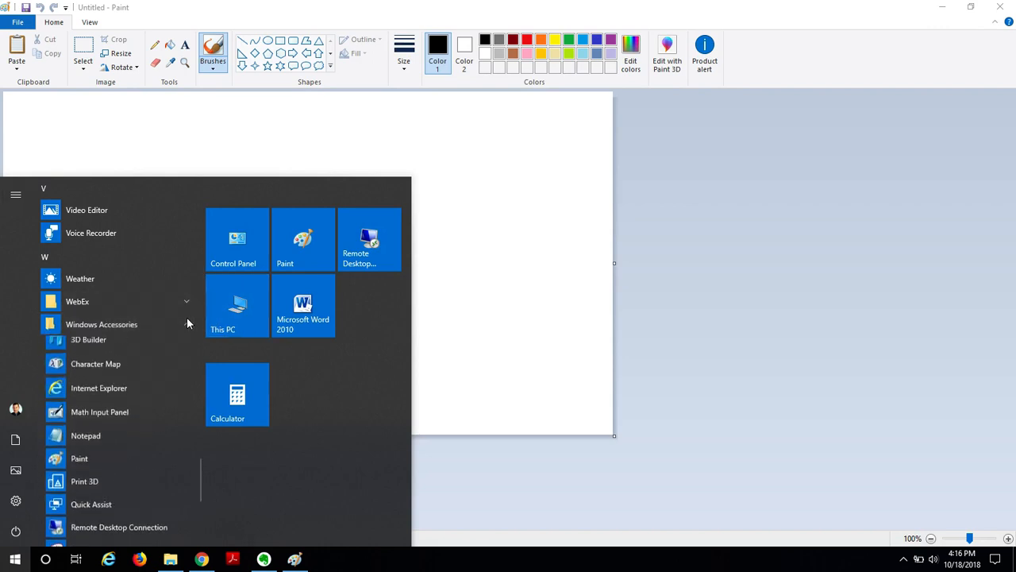
scroll(124, 356, "down", 1)
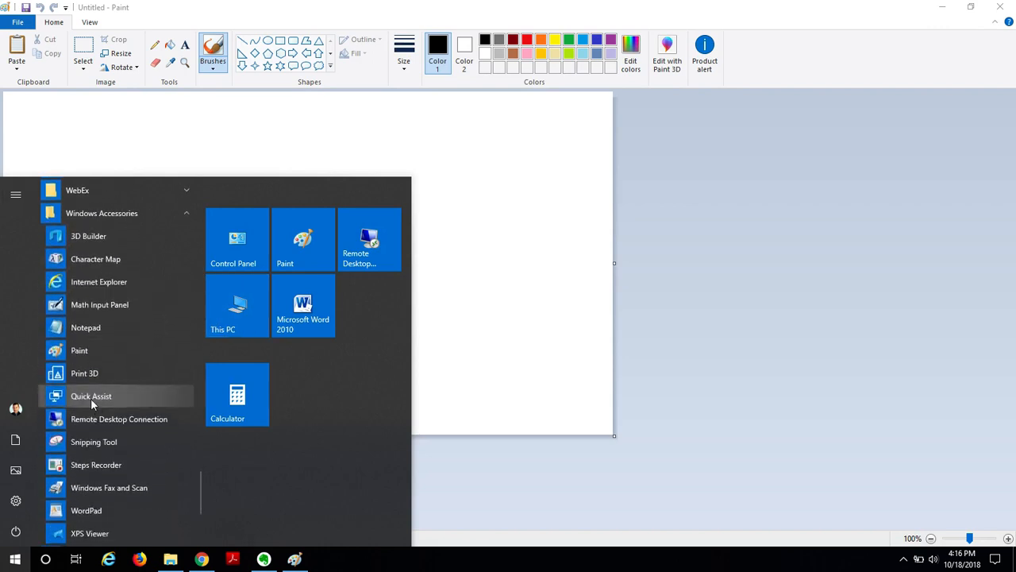
left_click(92, 351)
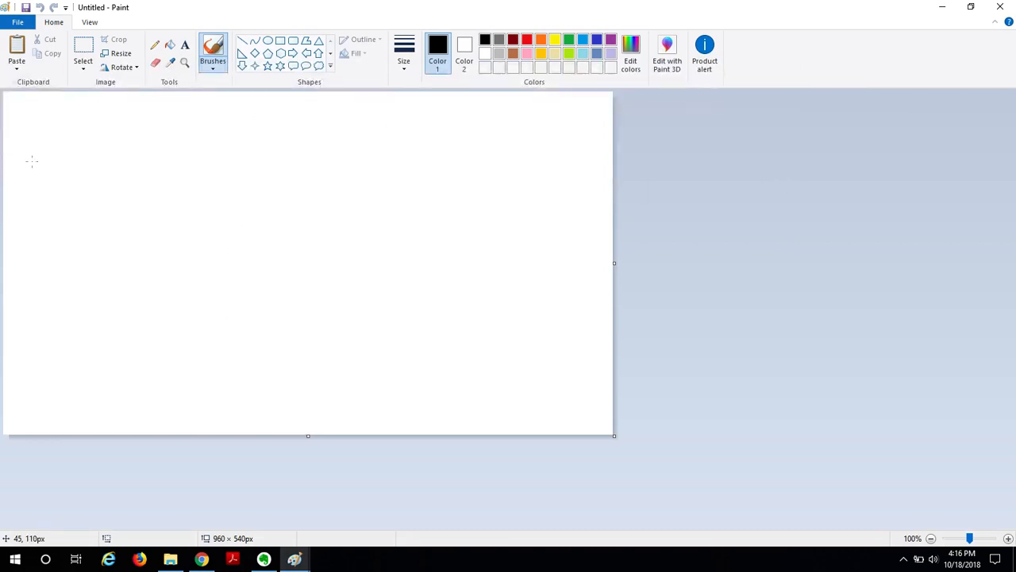
Paste the screenshot of the YouTube video page into the Paint canvas and undo its accidental move
left_click(17, 48)
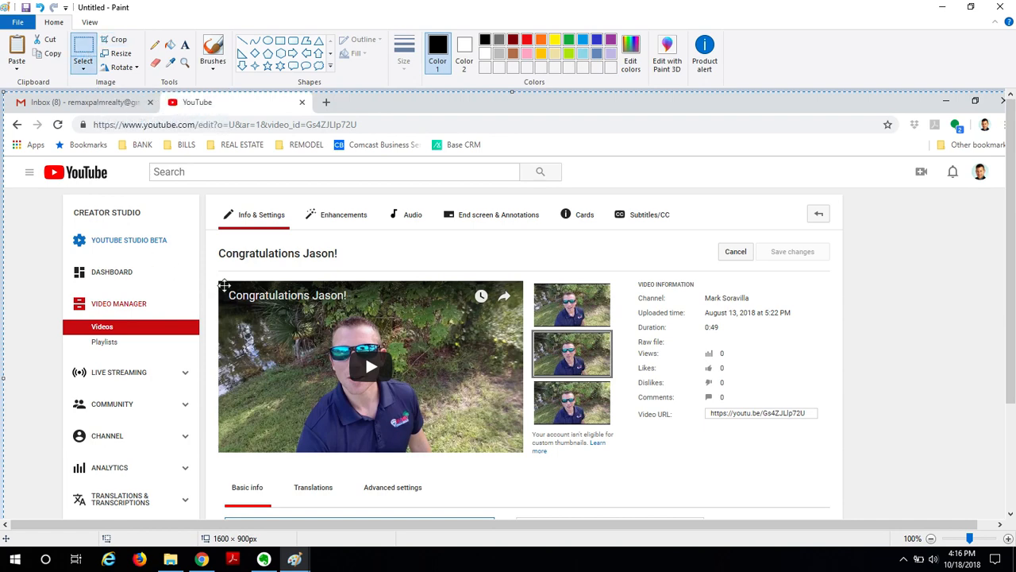
left_click_drag(219, 270, 209, 248)
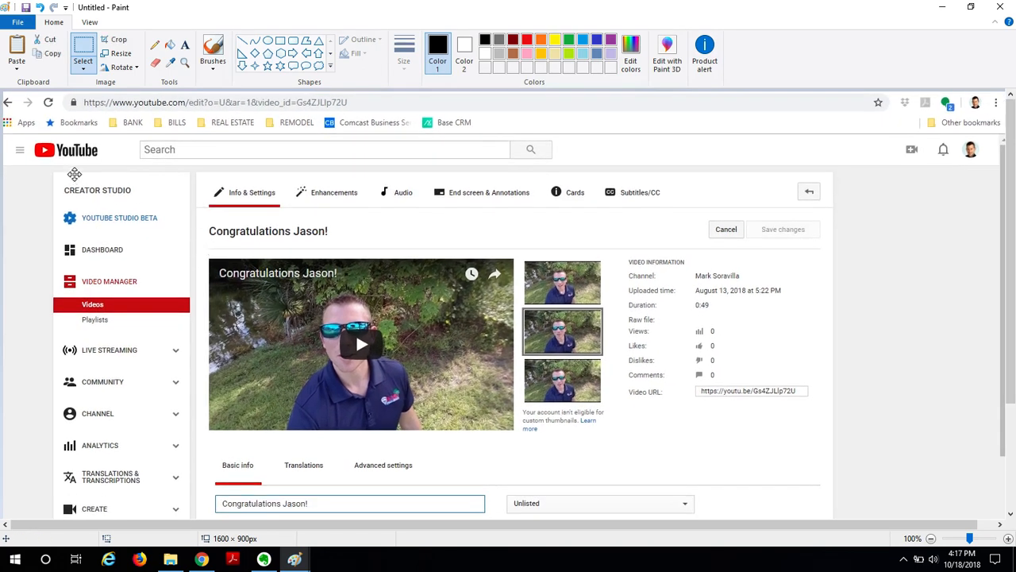
key("ctrl+z")
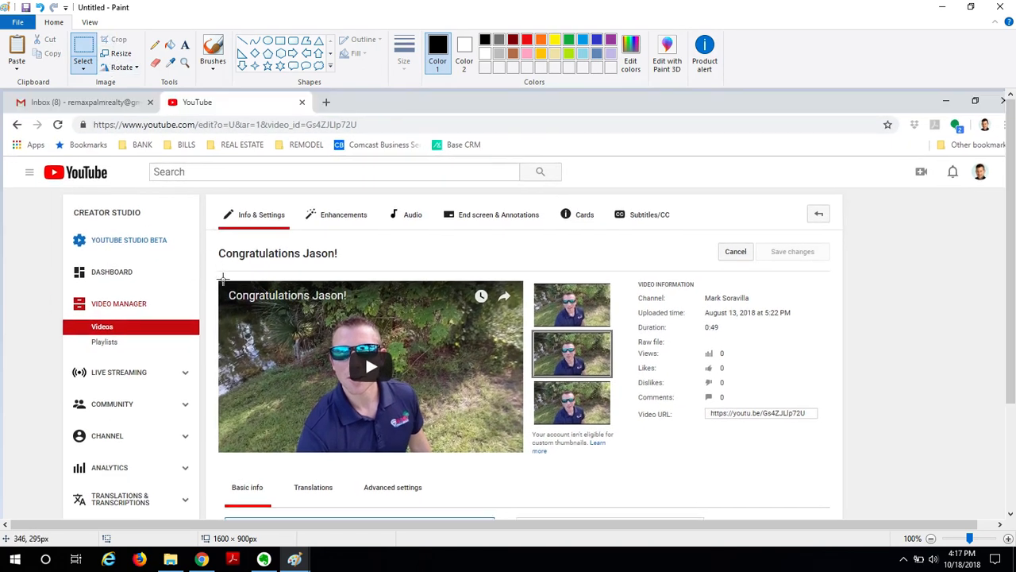
Select the video preview frame in the pasted screenshot and crop the image to about 480 × 269 px
mouse_move(215, 277)
left_mouse_down()
mouse_move(318, 401)
mouse_move(367, 441)
mouse_move(444, 455)
mouse_move(523, 451)
left_mouse_up()
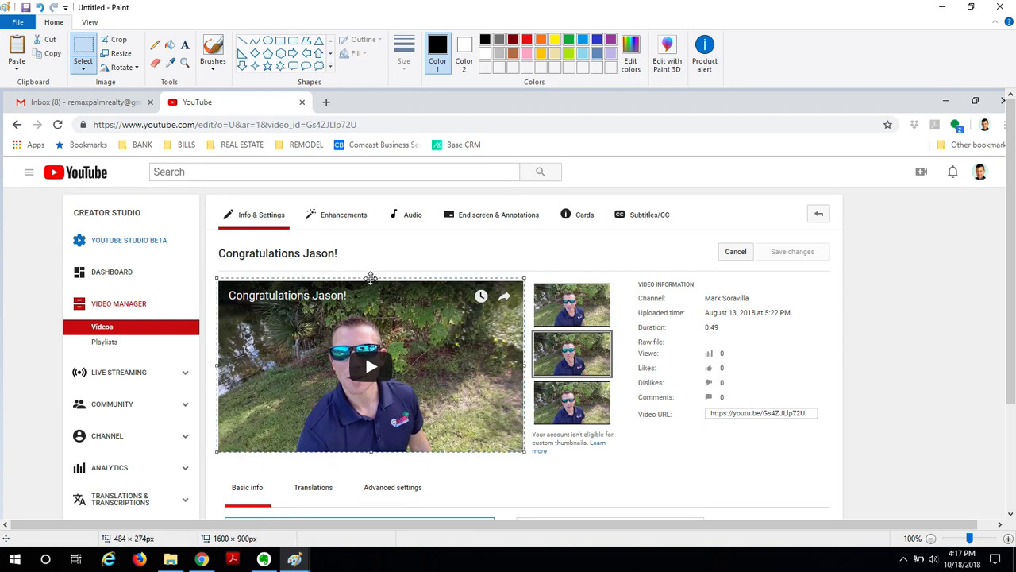
left_click_drag(372, 275, 372, 279)
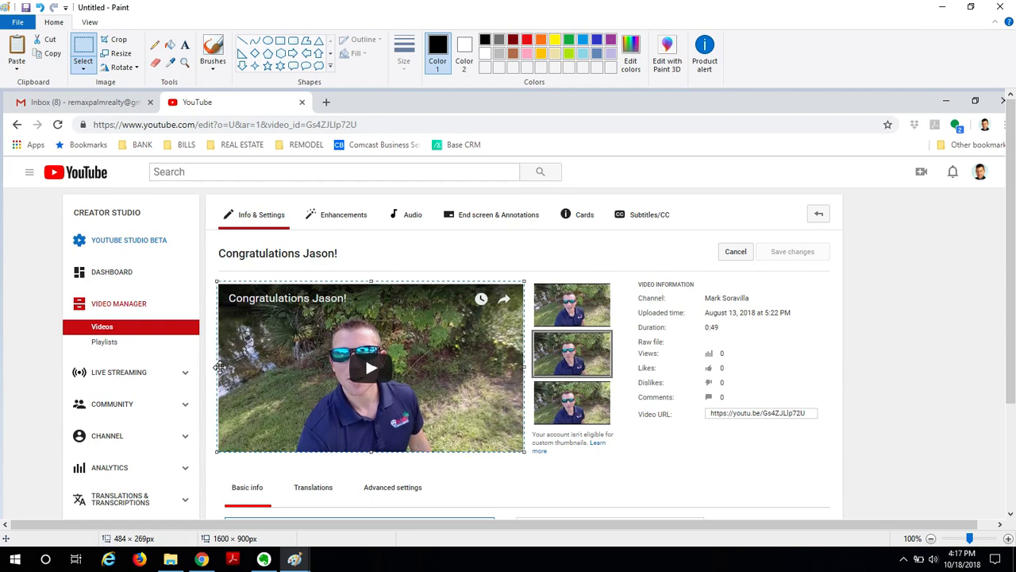
left_click_drag(217, 366, 219, 367)
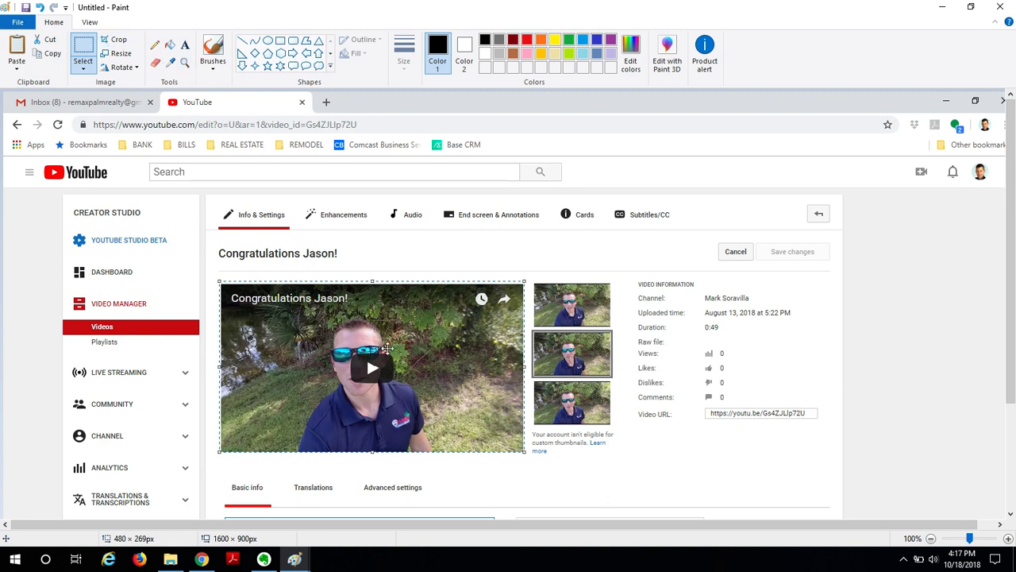
left_click(124, 42)
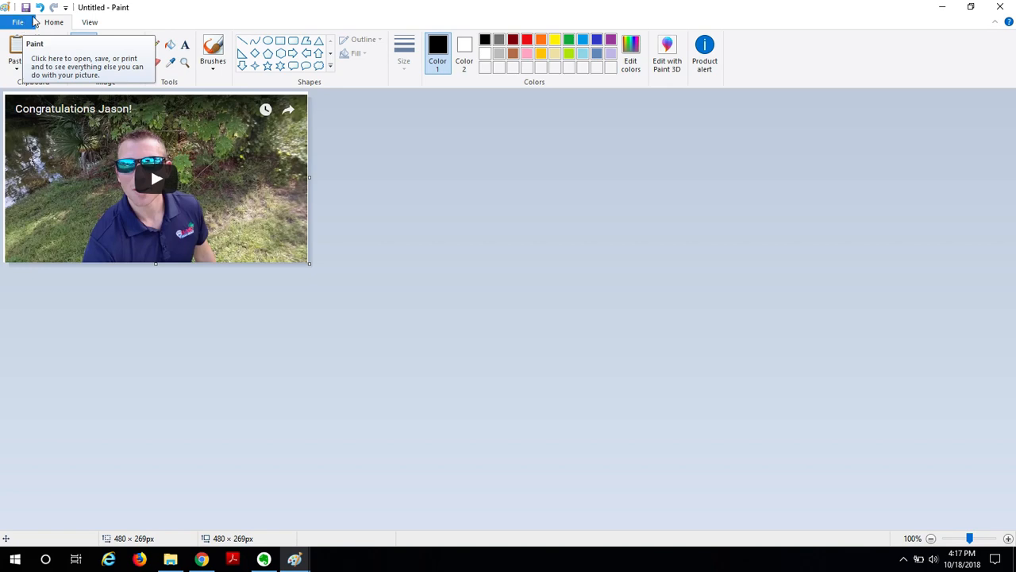
Undo the crop and close Paint without saving the pasted screenshot
key("ctrl+v")
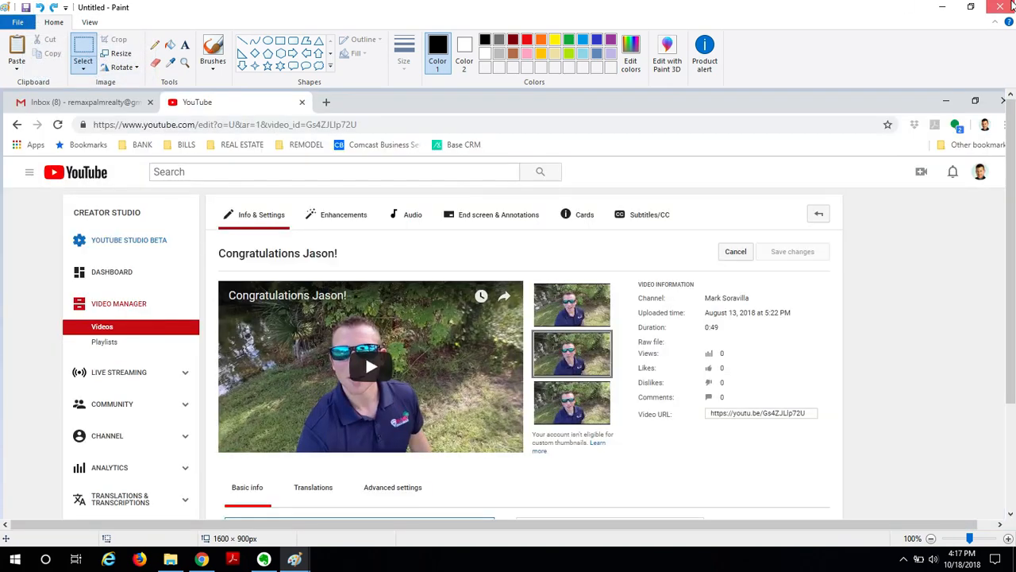
key("ctrl+n")
left_click(541, 282)
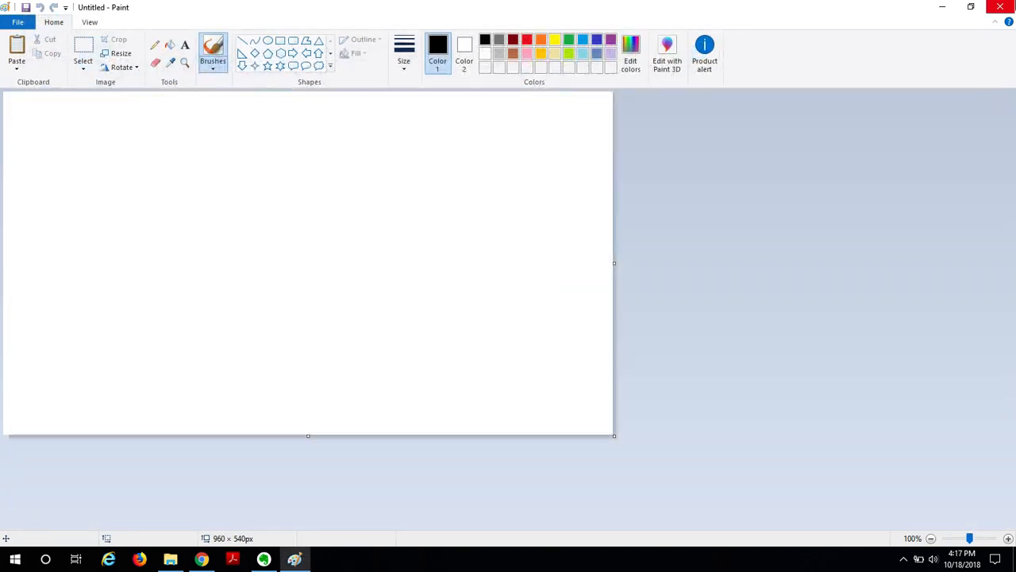
left_click(1000, 6)
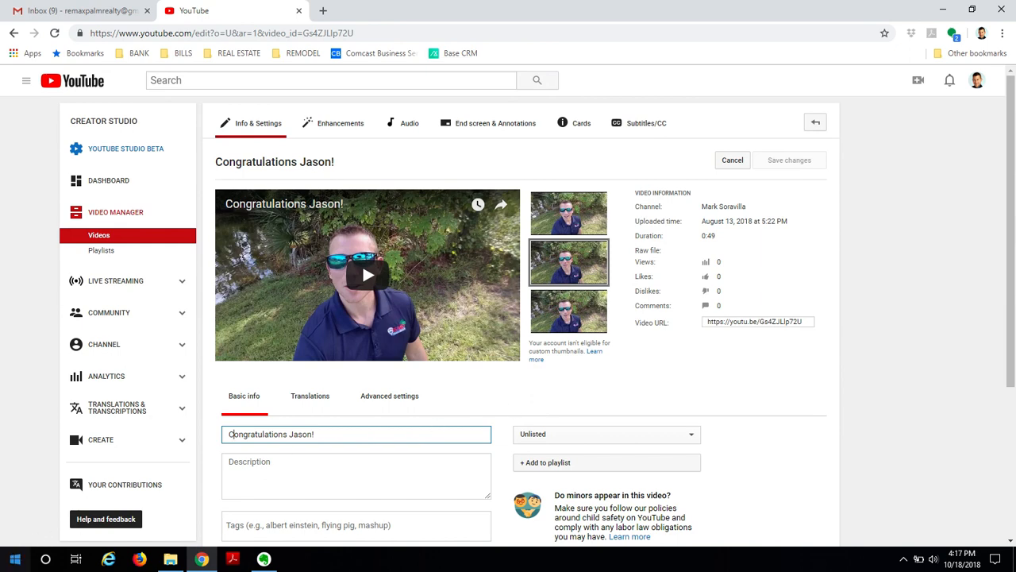
Reopen Paint and paste the screenshot of the YouTube video page onto the blank canvas
left_click(15, 559)
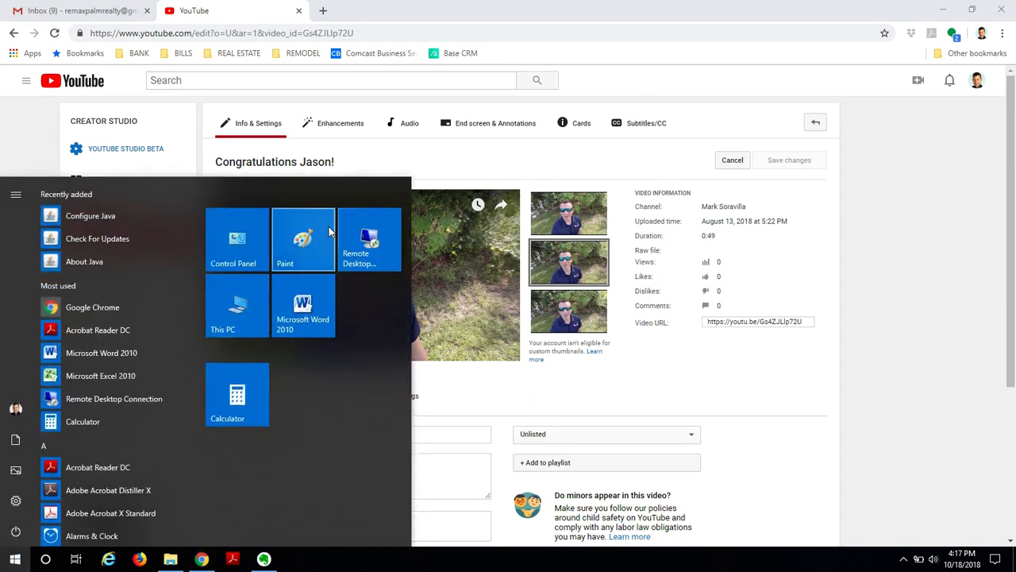
left_click(328, 227)
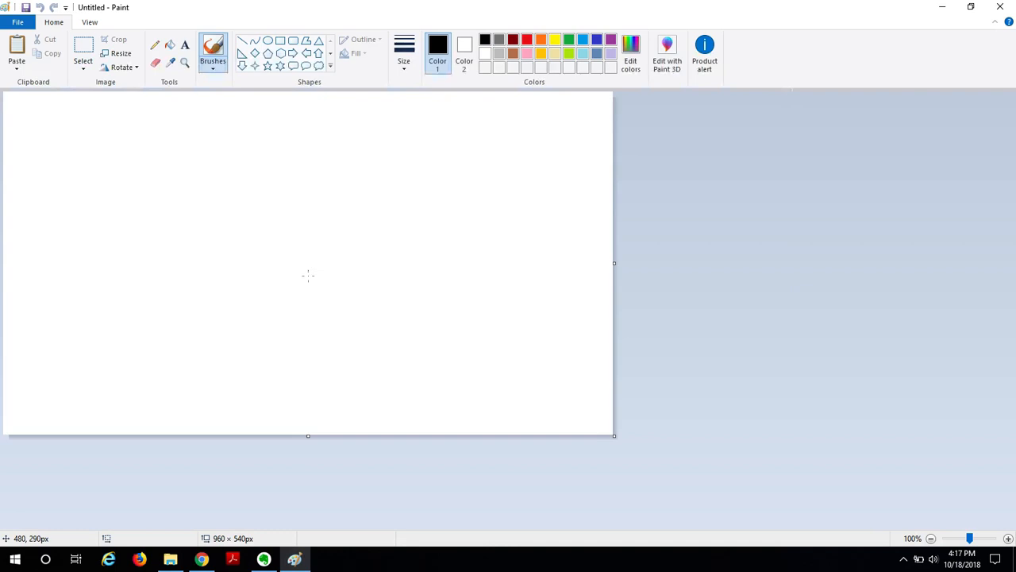
left_click(16, 47)
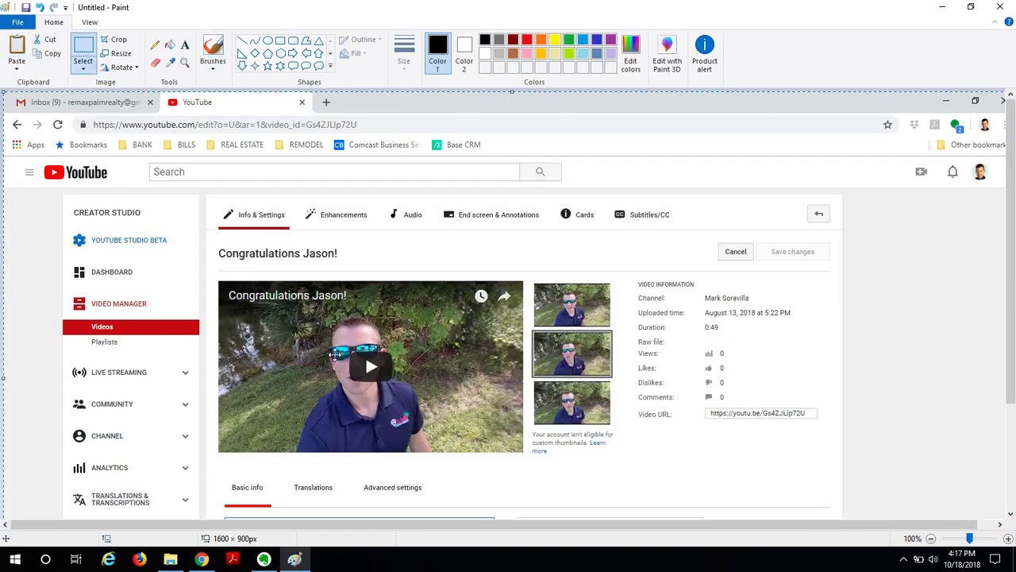
Crop the pasted screenshot to the video preview frame, about 482 × 272 px
left_click(118, 42)
left_click_drag(218, 280, 524, 454)
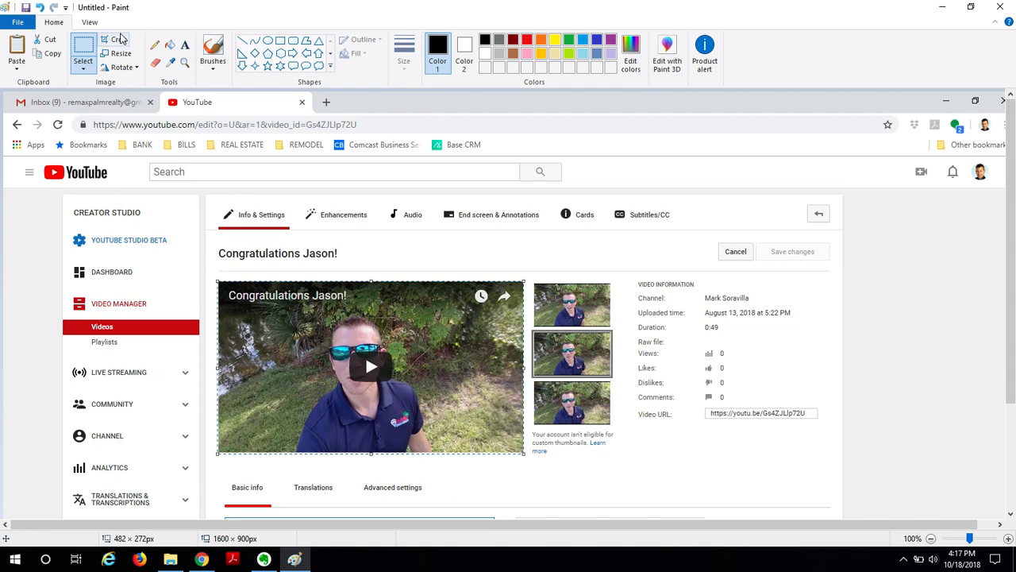
left_click(118, 41)
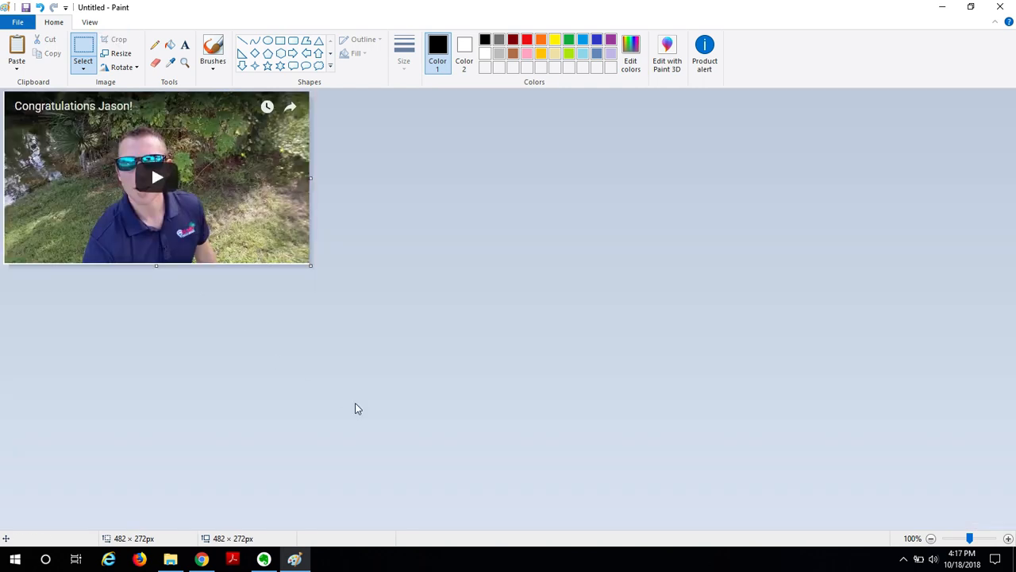
Save the cropped image on the Desktop as a JPEG named "Youtube Picture" and close Paint
left_click(19, 21)
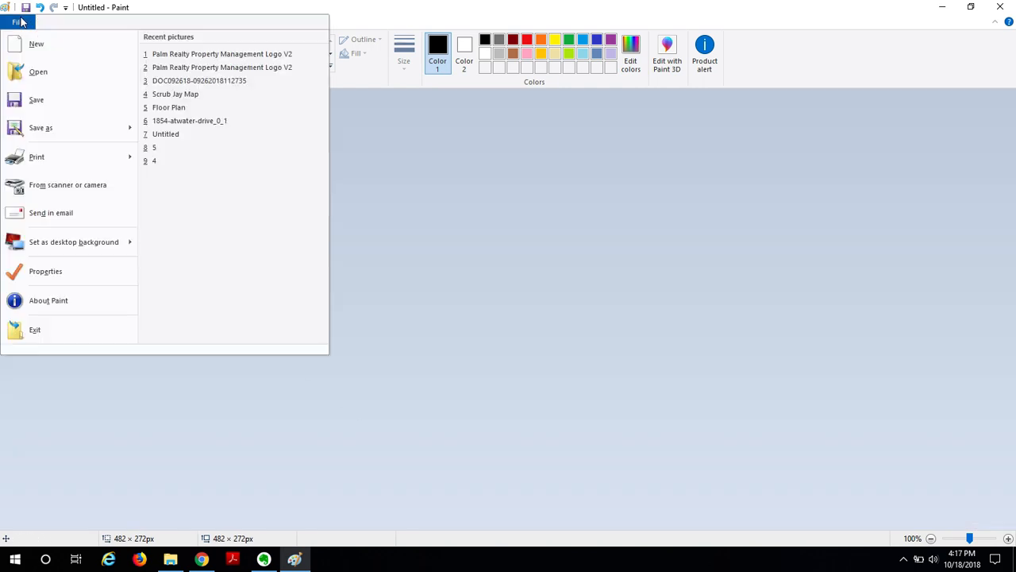
mouse_move(64, 140)
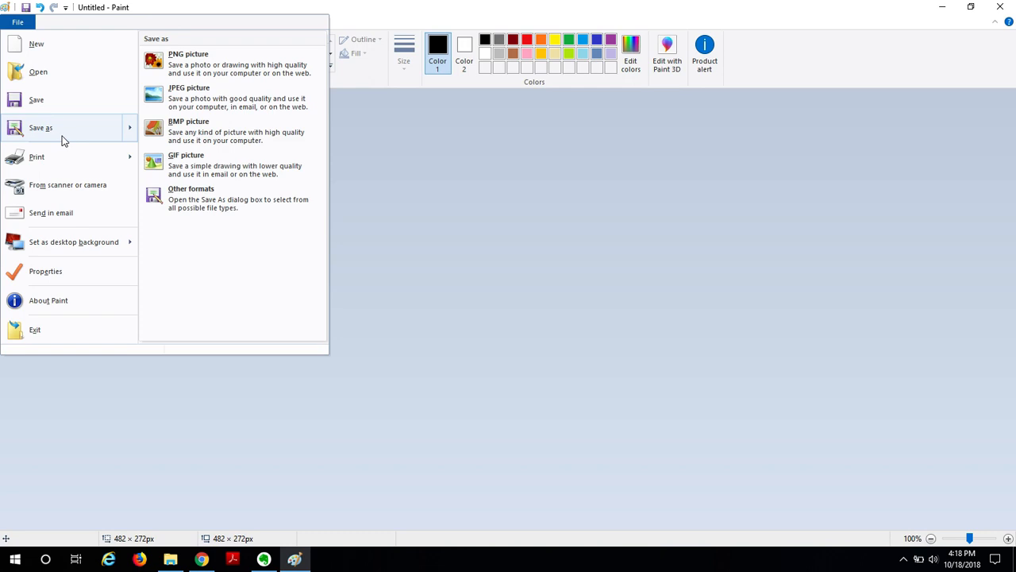
left_click(195, 100)
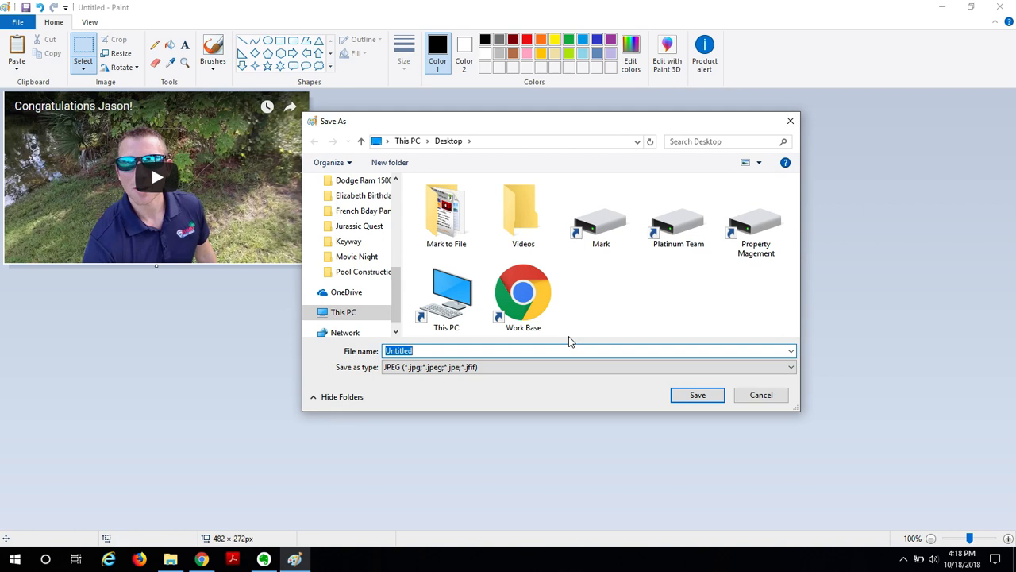
type("Youtube Pictur")
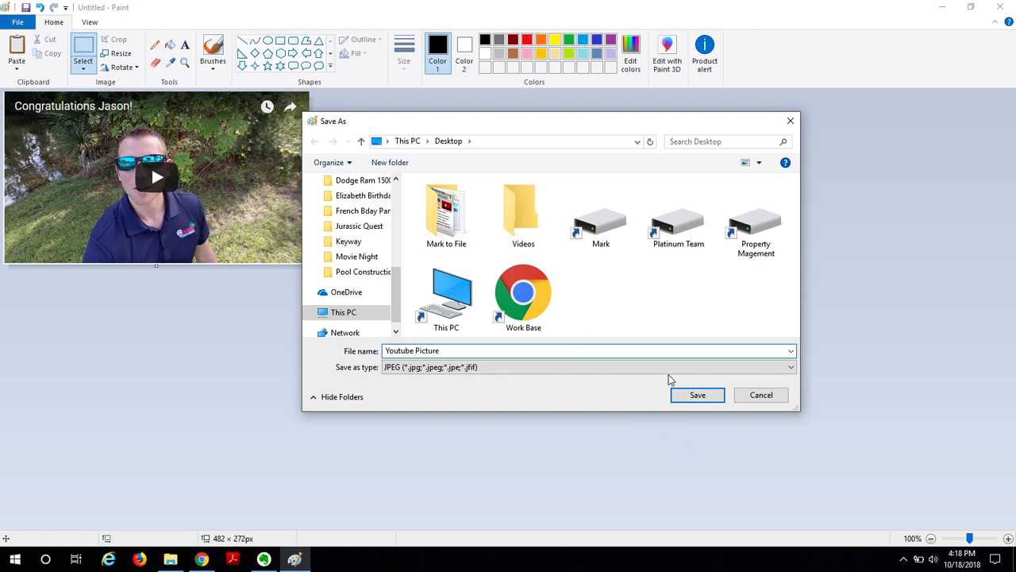
left_click(696, 397)
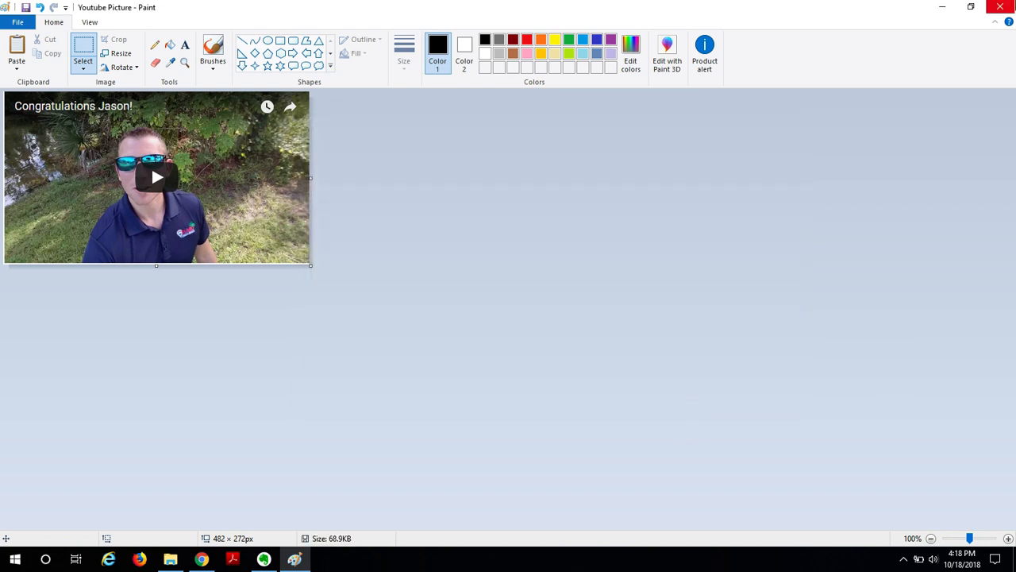
left_click(1000, 7)
Check the saved Youtube Picture file on the desktop and return to the Gmail message draft
left_click(947, 8)
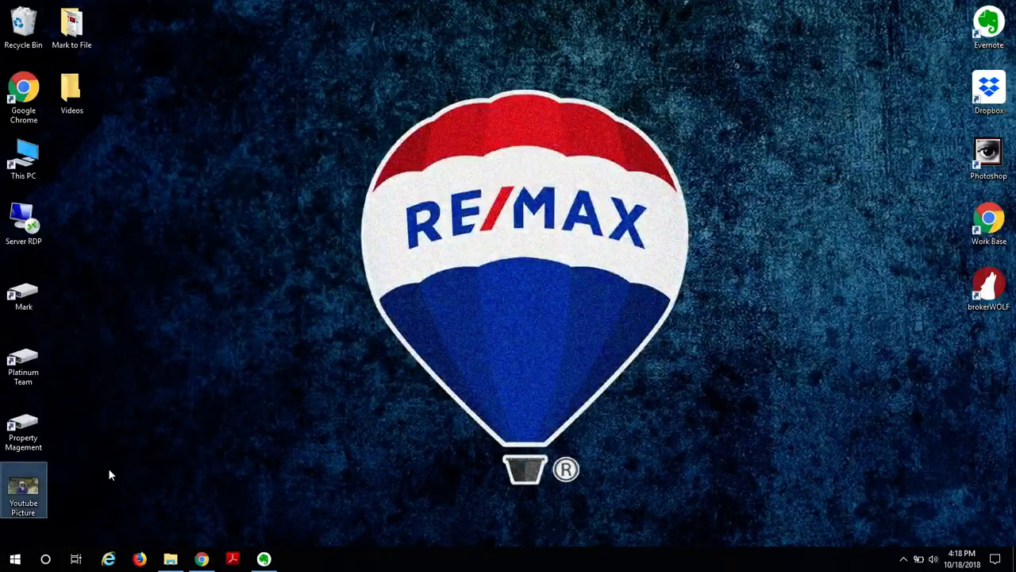
left_click(24, 490)
left_click(202, 559)
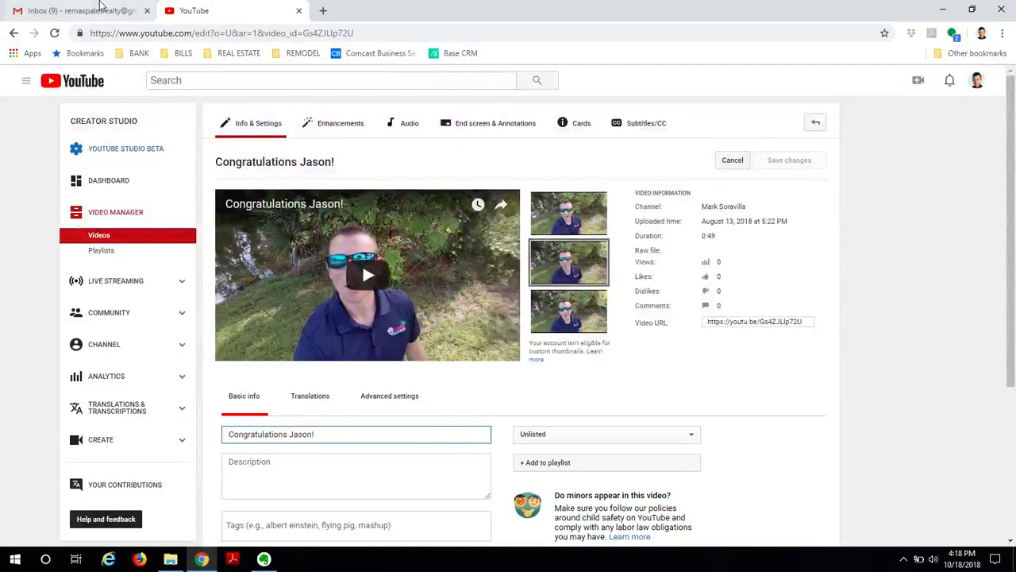
left_click(103, 12)
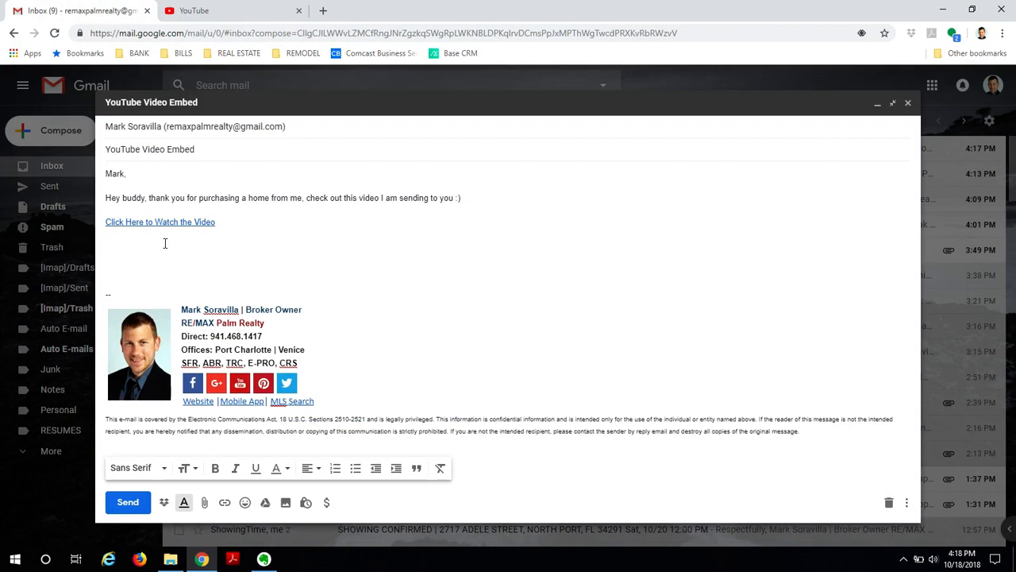
Upload Youtube Picture from the Desktop as an inline photo in the message, and delete it again
left_click(285, 504)
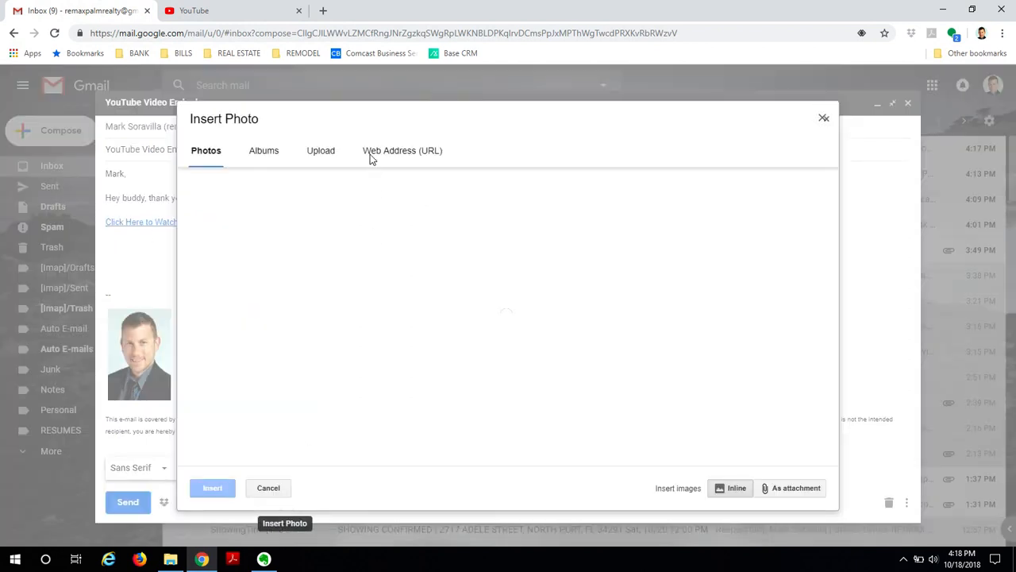
left_click(315, 155)
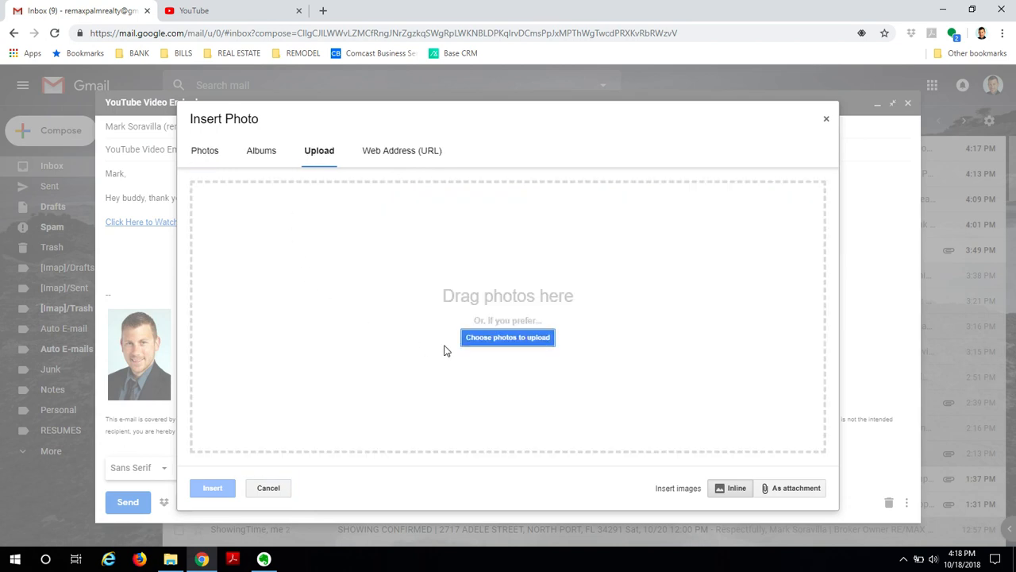
left_click(492, 338)
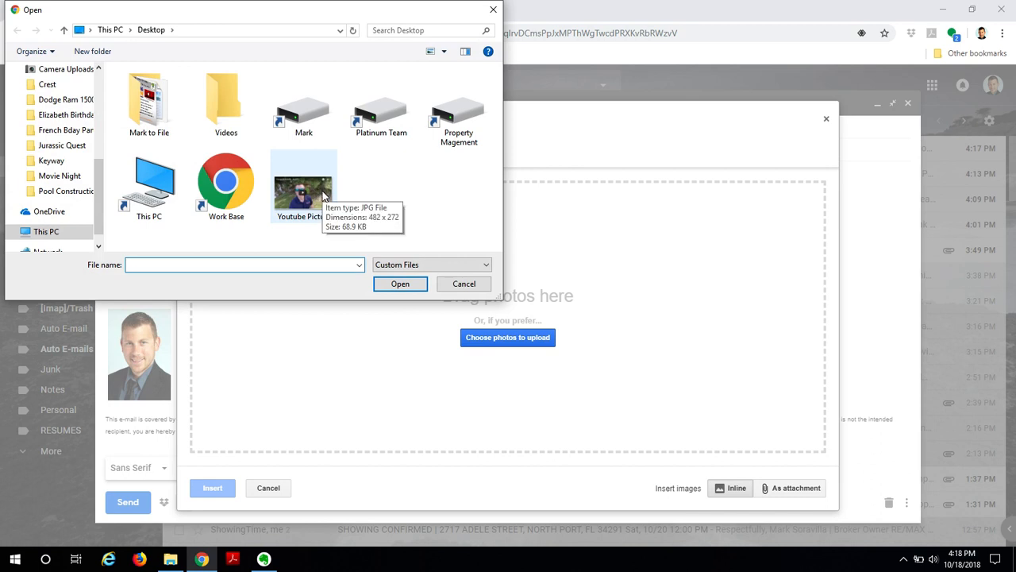
left_click(322, 194)
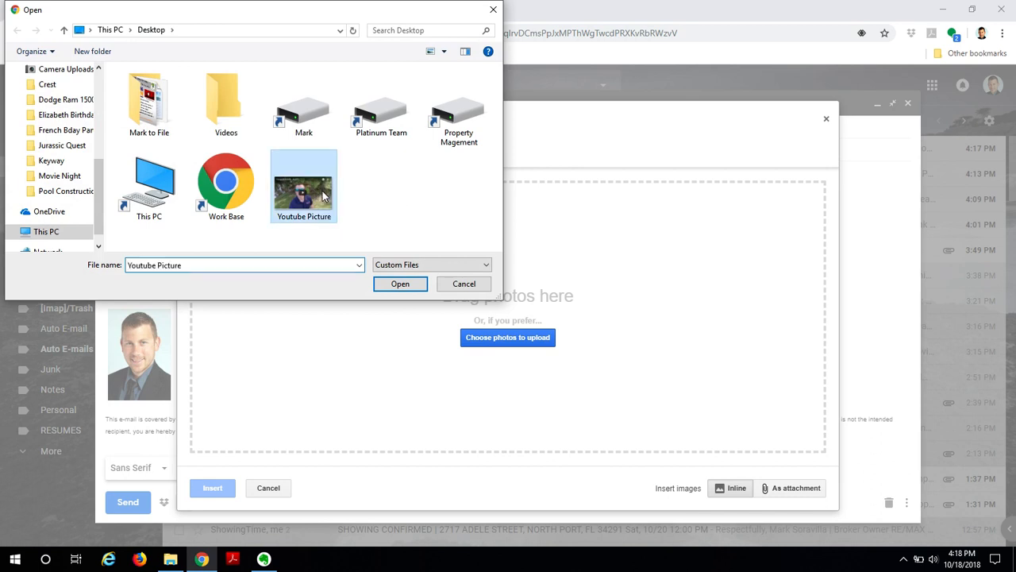
left_click(400, 283)
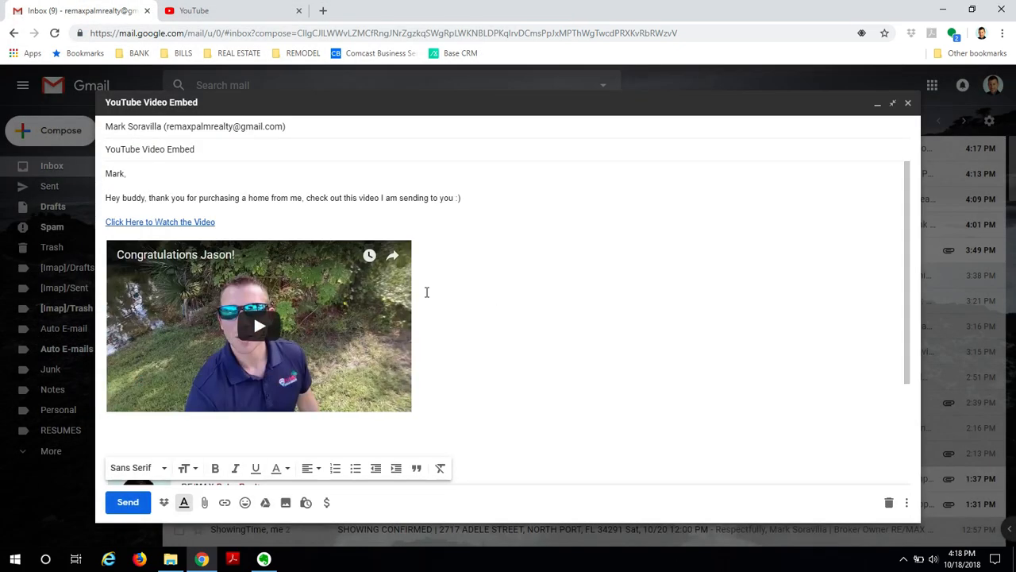
key("BackSpace")
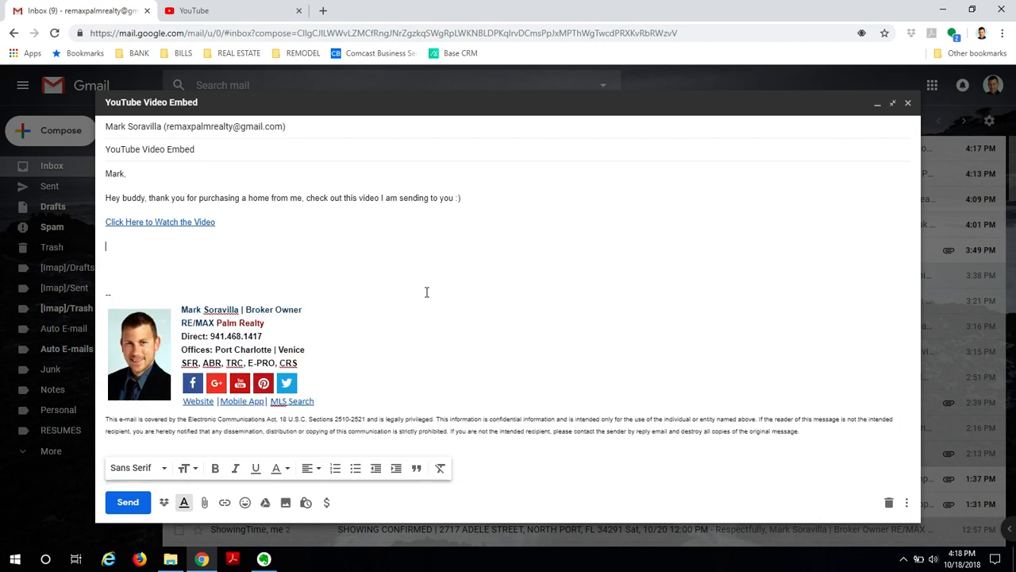
Shrink the browser window to move Youtube Picture from the desktop into the message below the text link, and maximize the window again
left_click(972, 9)
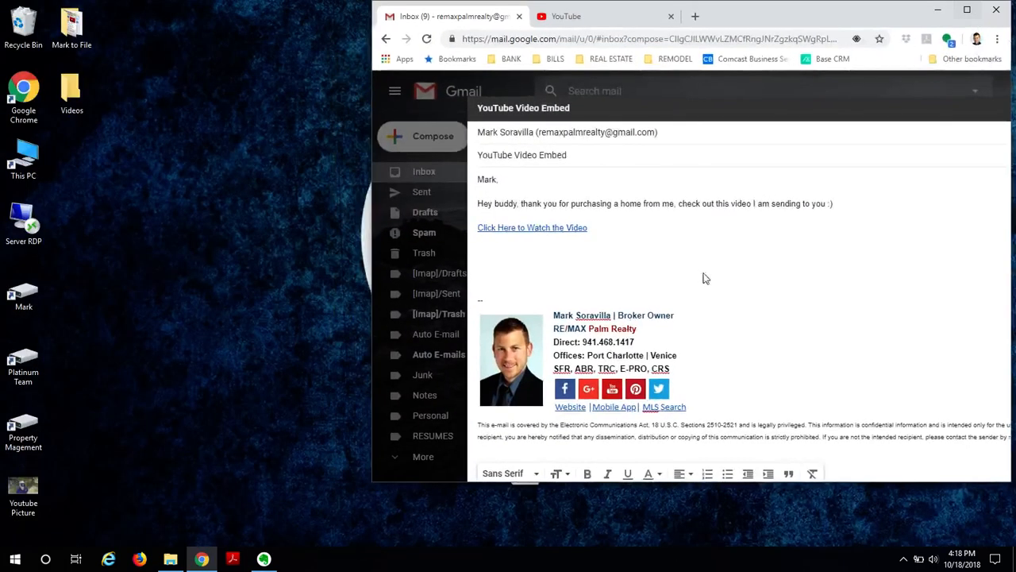
left_click_drag(23, 488, 554, 259)
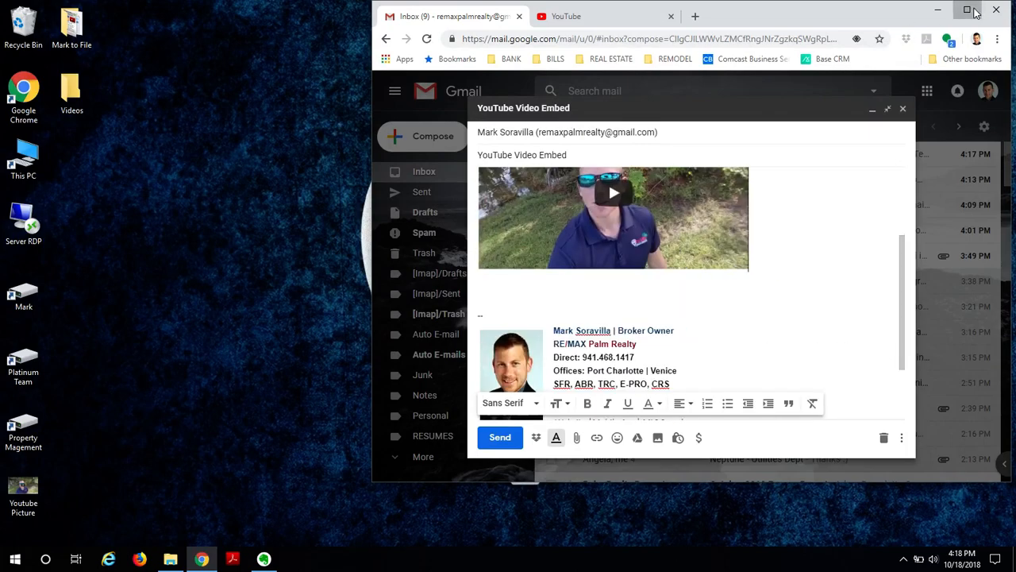
left_click(967, 10)
scroll(463, 316, "up", 3)
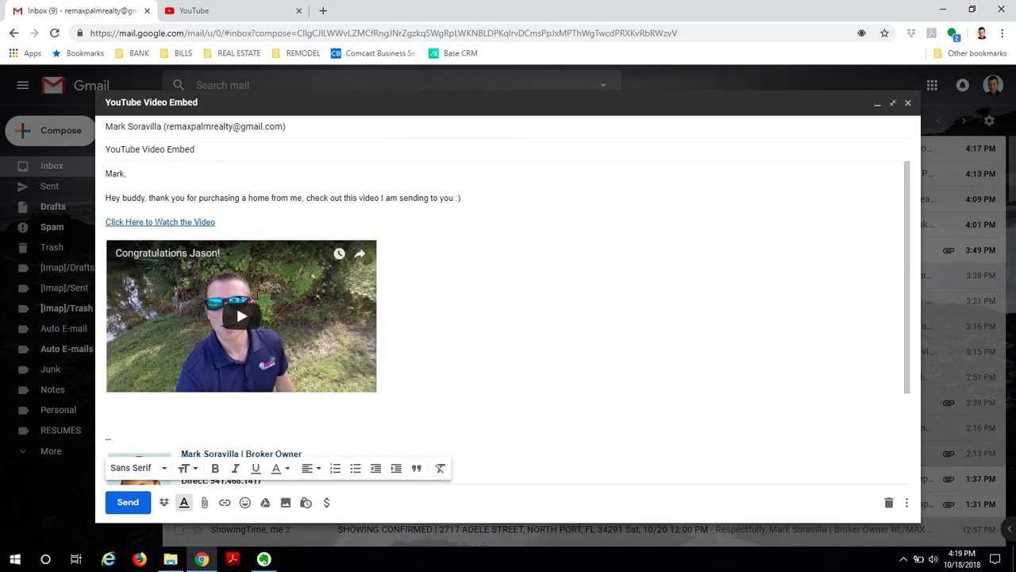
left_click(220, 333)
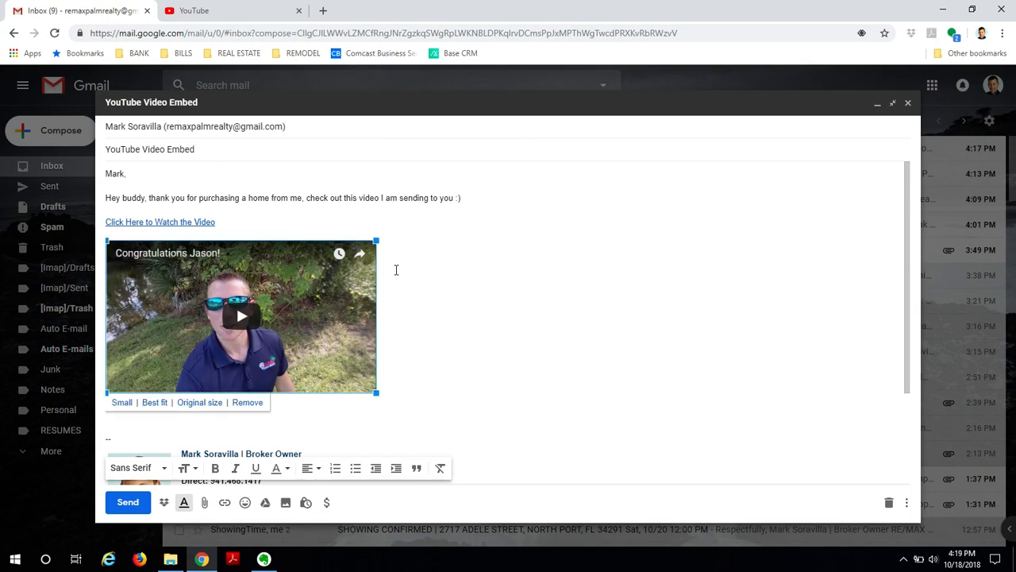
left_click(406, 274)
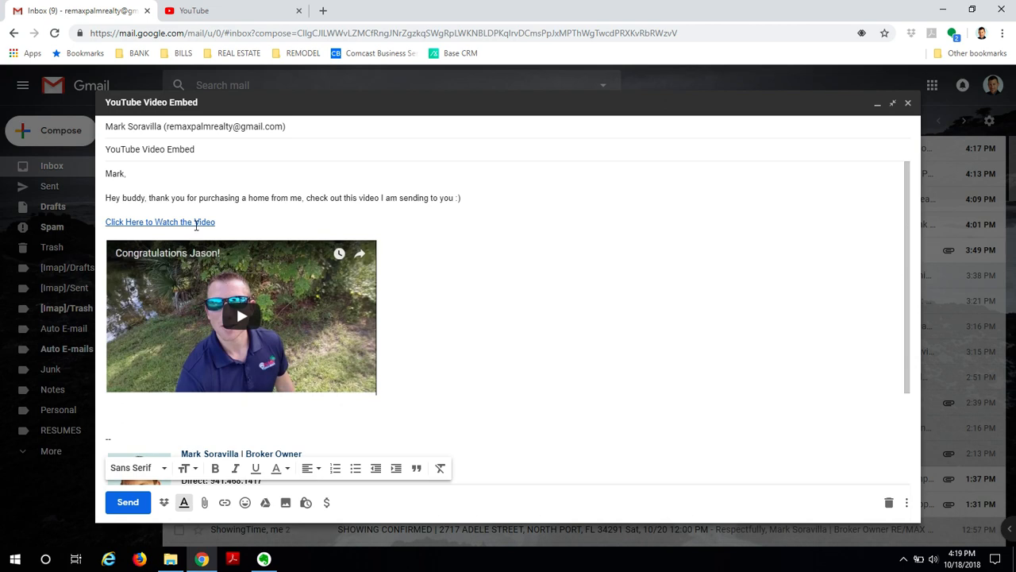
Test the "Click Here to Watch the Video" link by opening its YouTube address, and close the video page
left_click(197, 221)
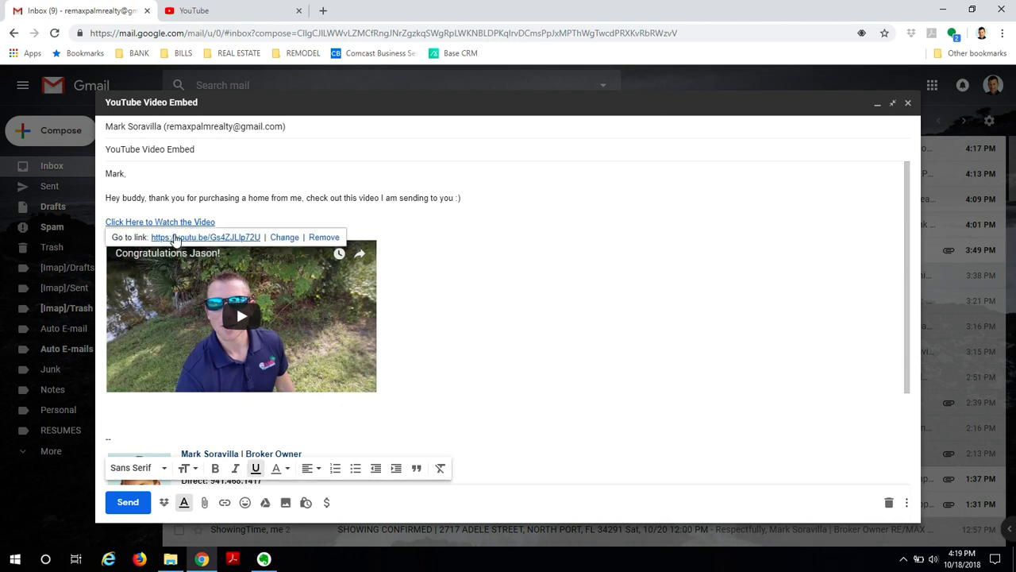
left_click(171, 237)
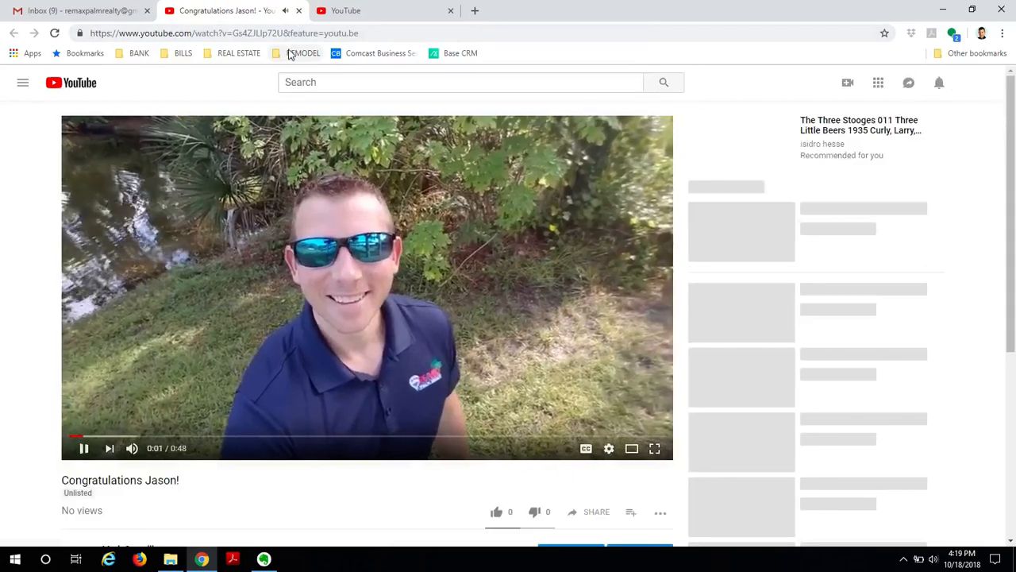
left_click(298, 10)
Copy the video's URL from the YouTube video information page and return to the message draft in Gmail
left_click(278, 13)
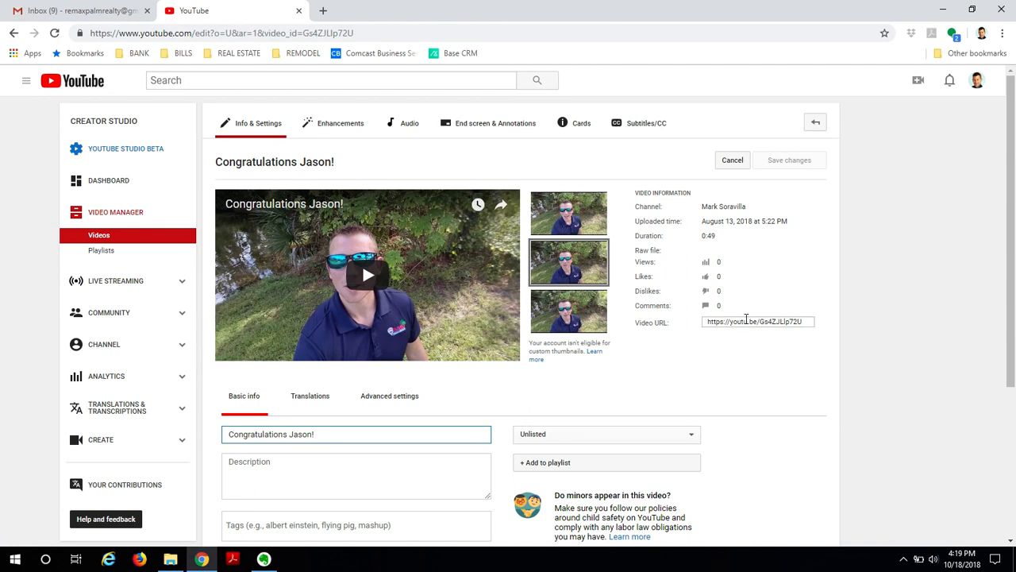
left_click(746, 320)
right_click(746, 321)
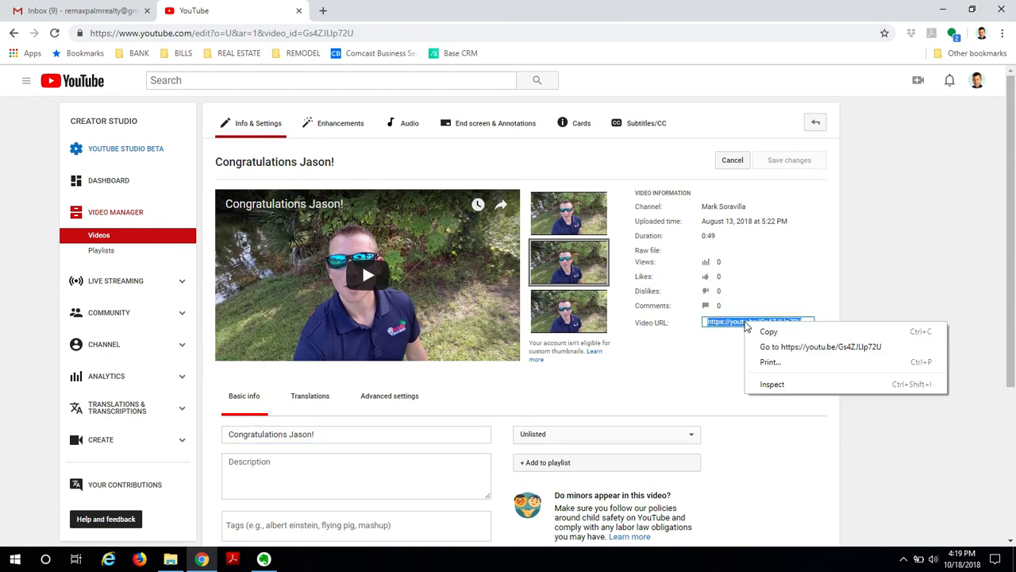
left_click(767, 332)
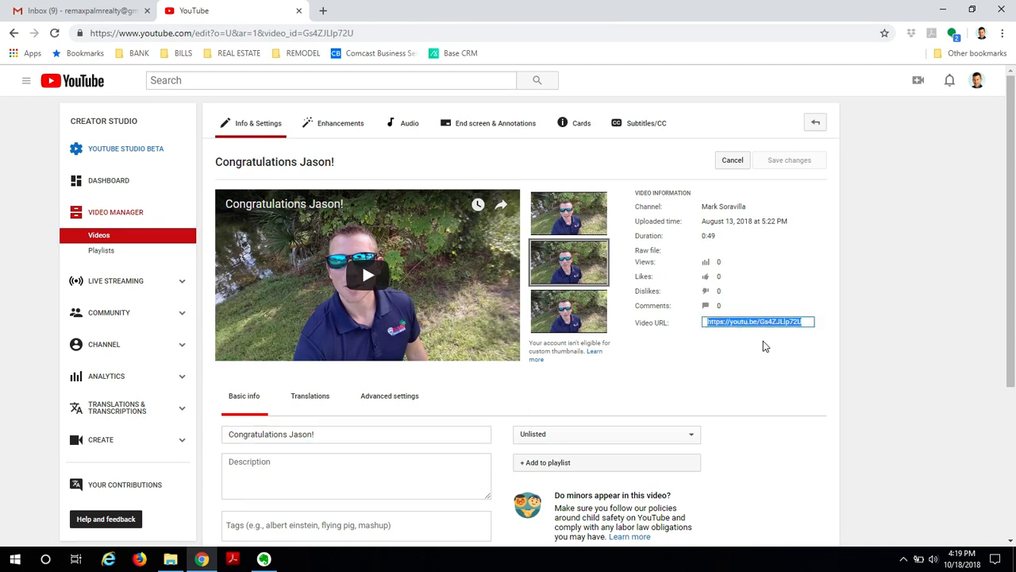
left_click(95, 11)
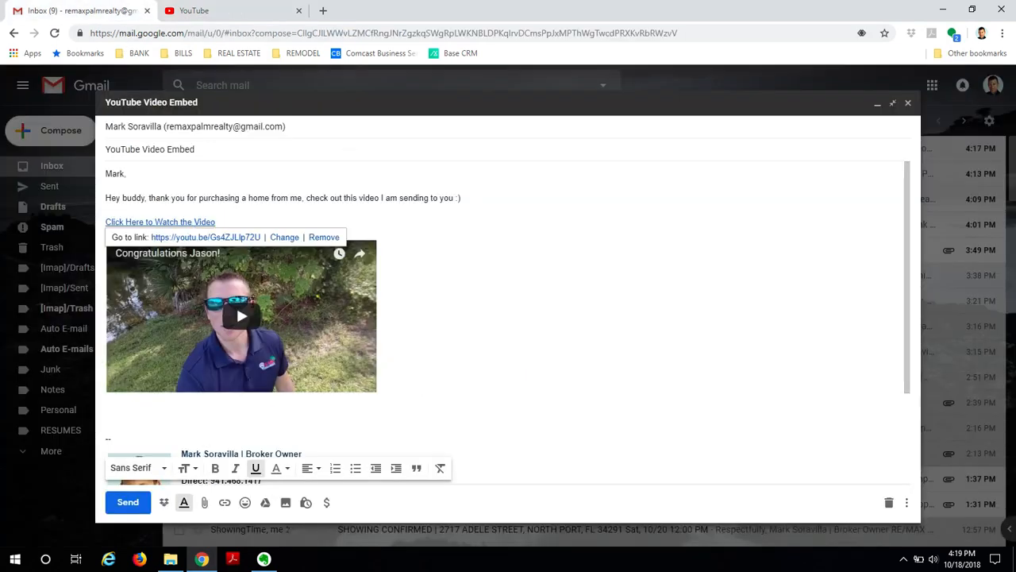
left_click_drag(383, 297, 178, 290)
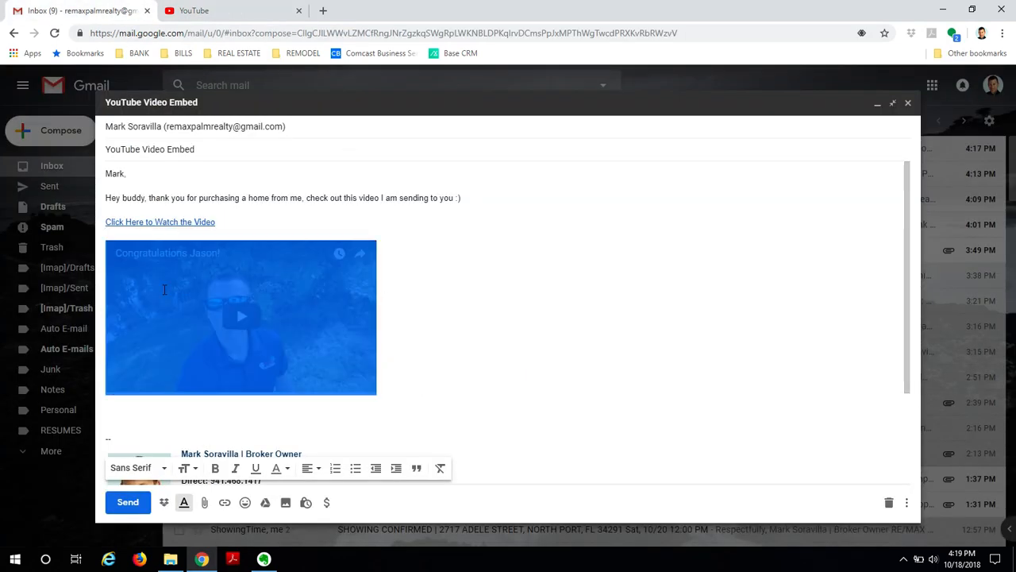
left_click(123, 288)
left_click(424, 274)
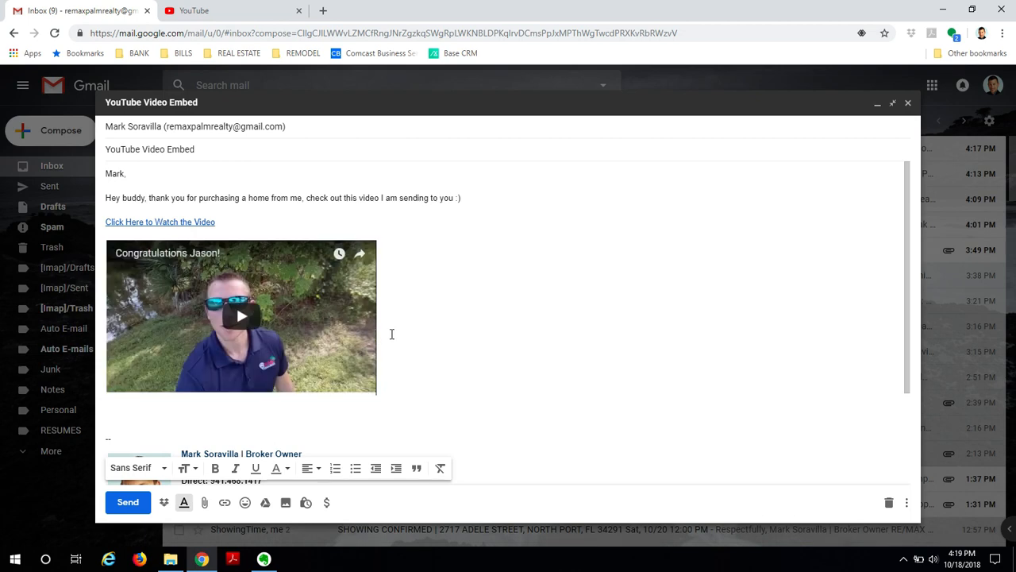
left_click_drag(335, 332, 96, 347)
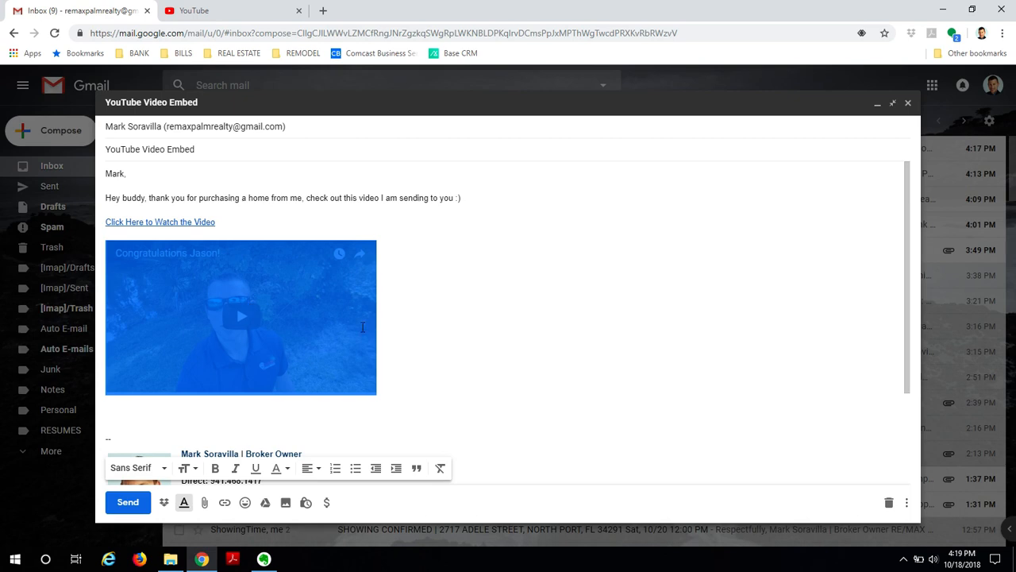
left_click(236, 304)
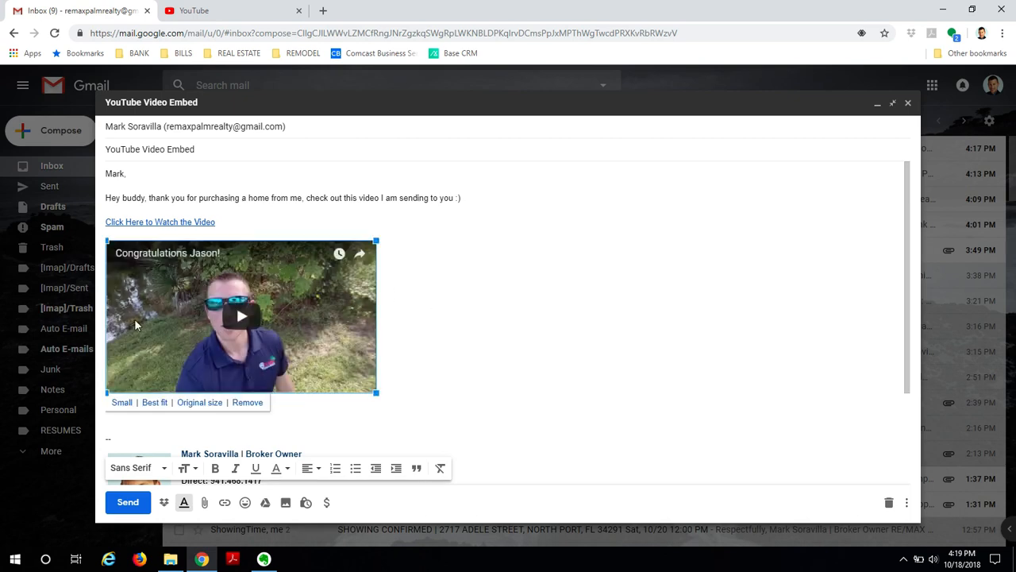
left_click(433, 289)
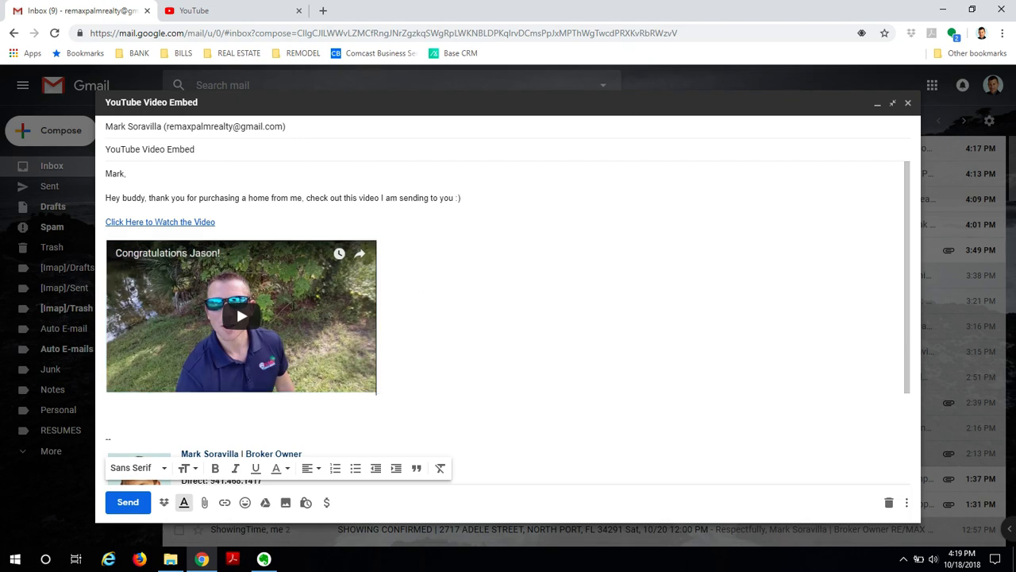
Link the inline Youtube Picture.jpg in the message to the copied YouTube video URL as a web address
left_click_drag(317, 305, 112, 321)
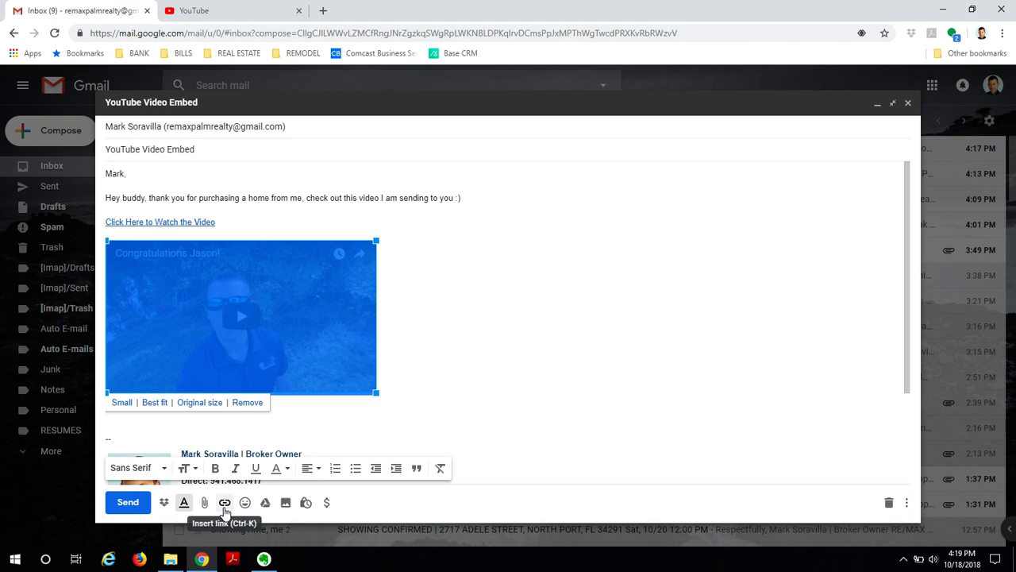
left_click(225, 508)
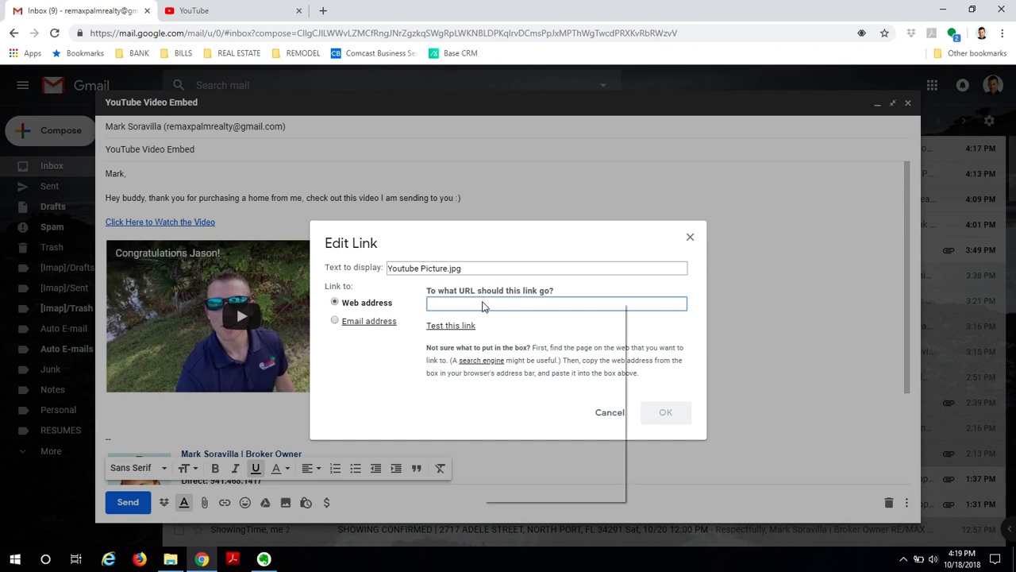
right_click(483, 302)
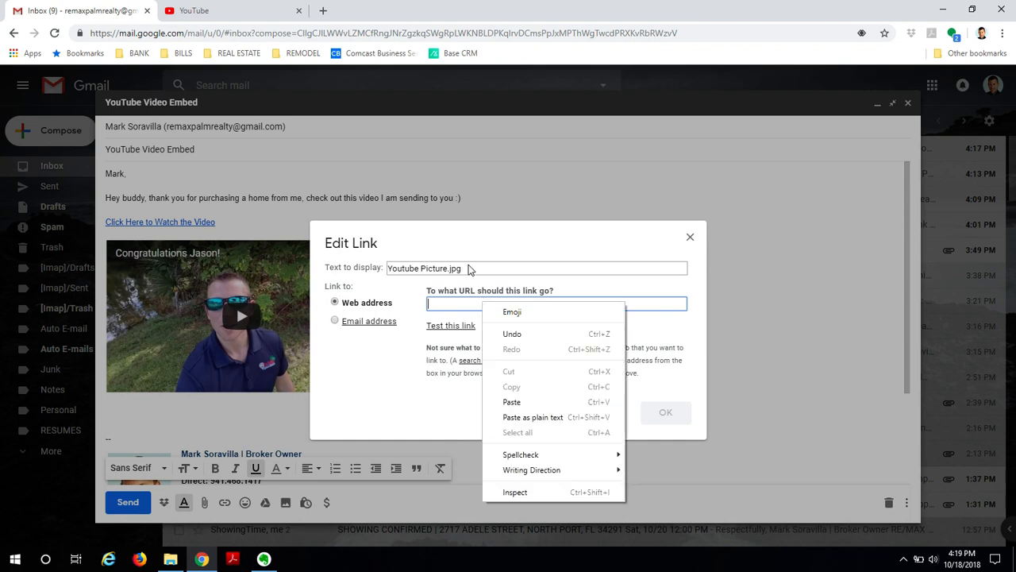
left_click(536, 404)
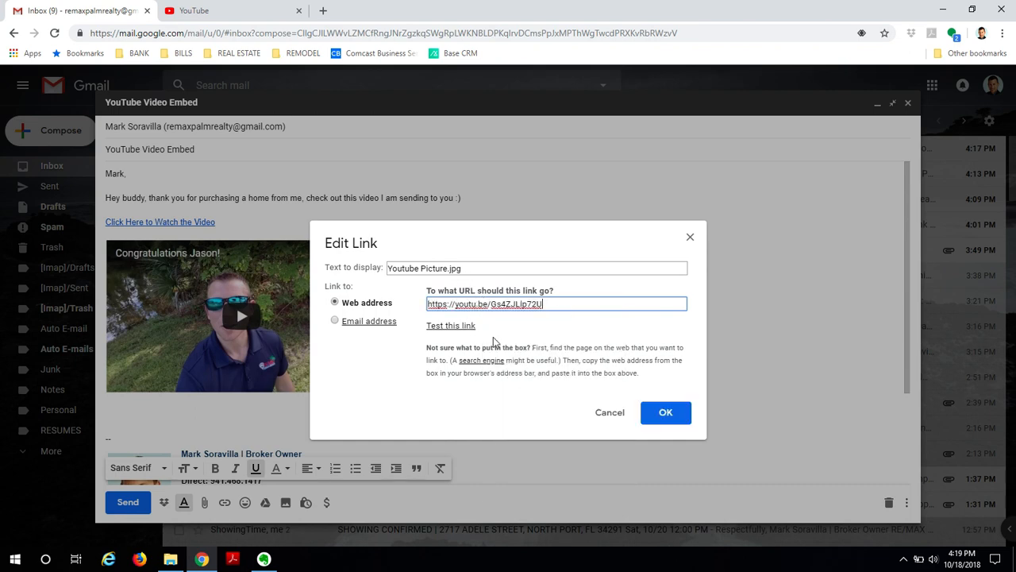
left_click(665, 412)
Check the link addresses attached to the preview image and to the "Click Here to Watch the Video" text
left_click(341, 301)
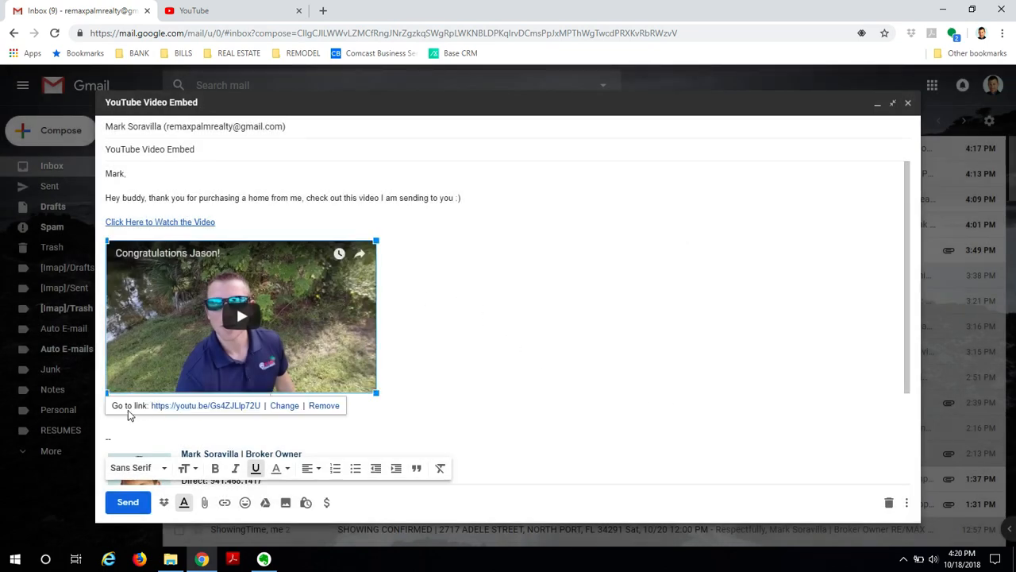
left_click(517, 335)
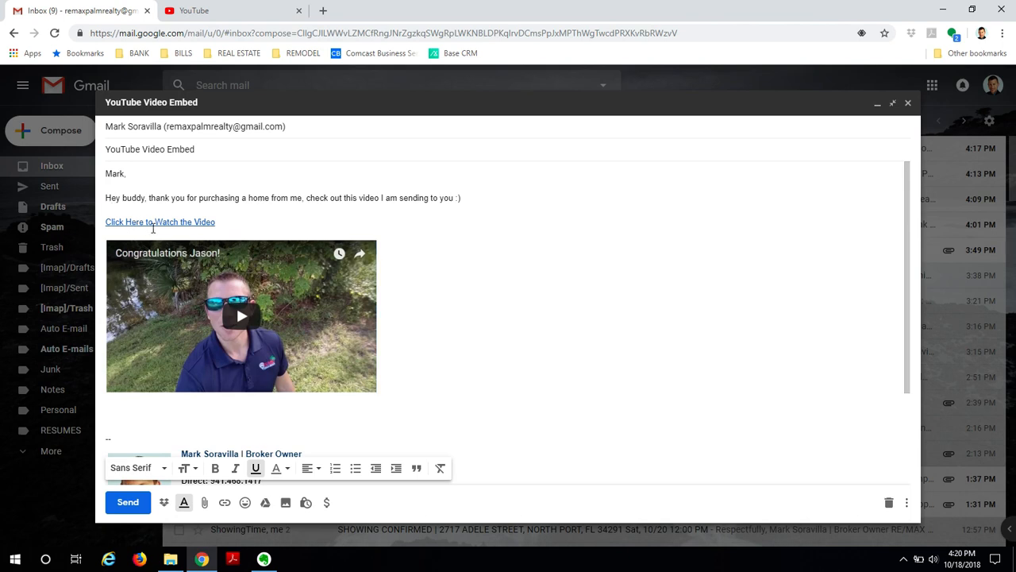
left_click(154, 225)
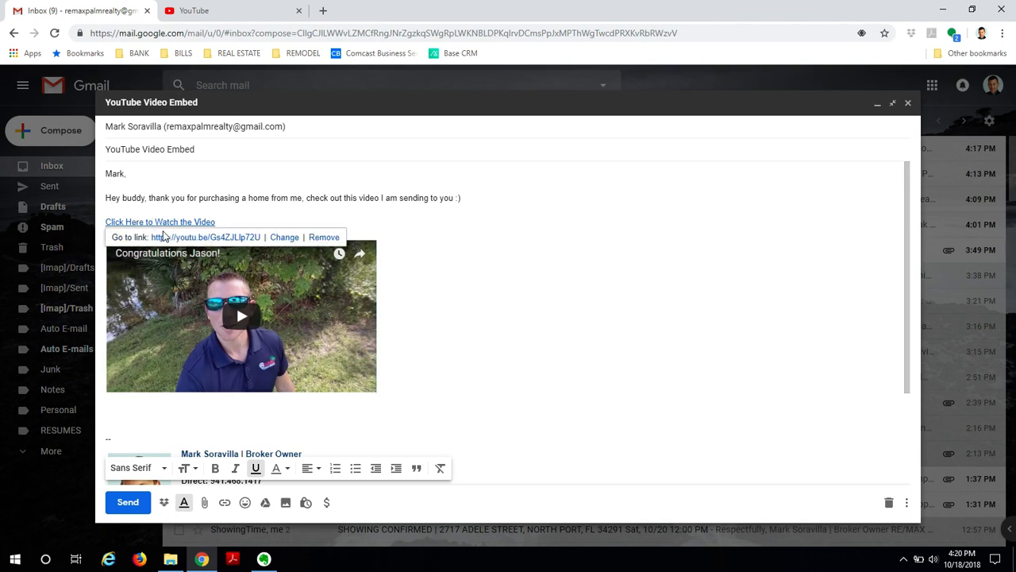
left_click(498, 266)
left_click(235, 304)
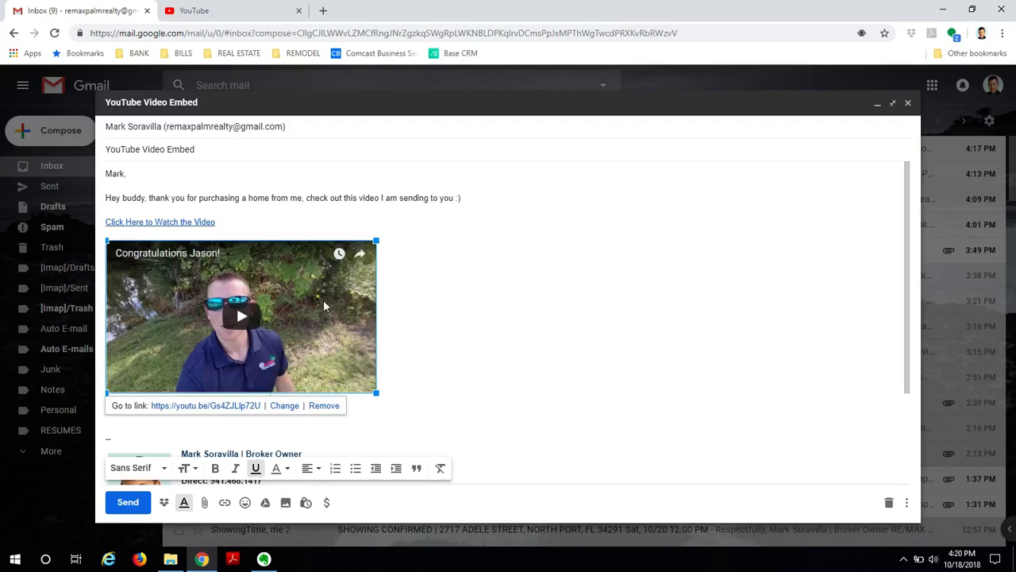
left_click(628, 250)
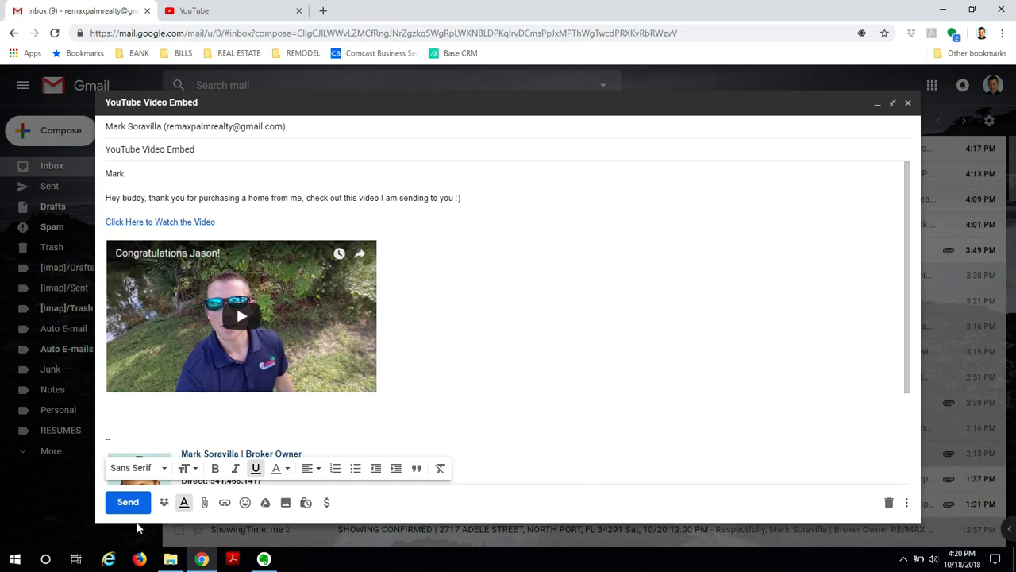
Send the YouTube Video Embed message and open the received copy in the inbox
left_click(127, 502)
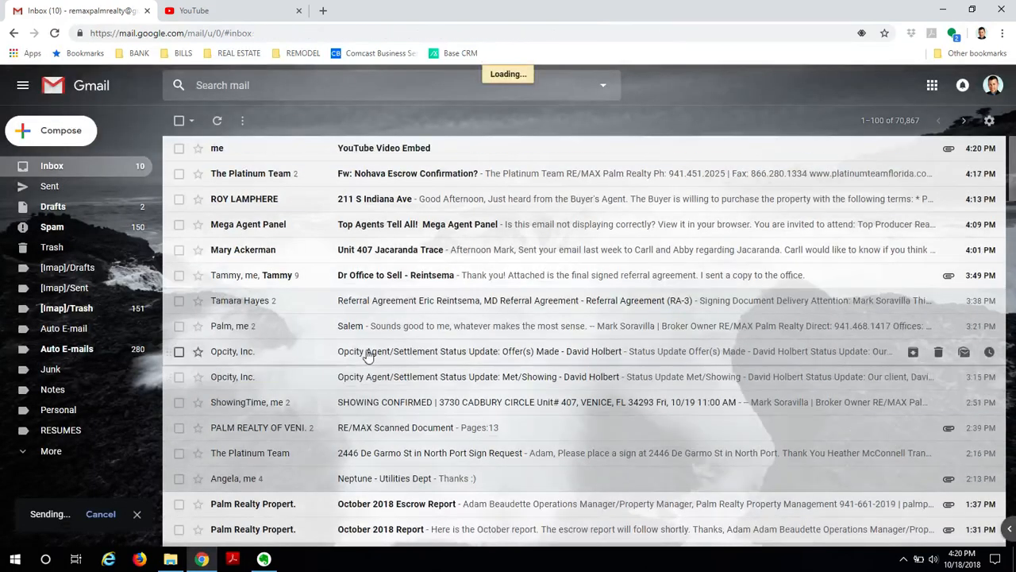
left_click(394, 150)
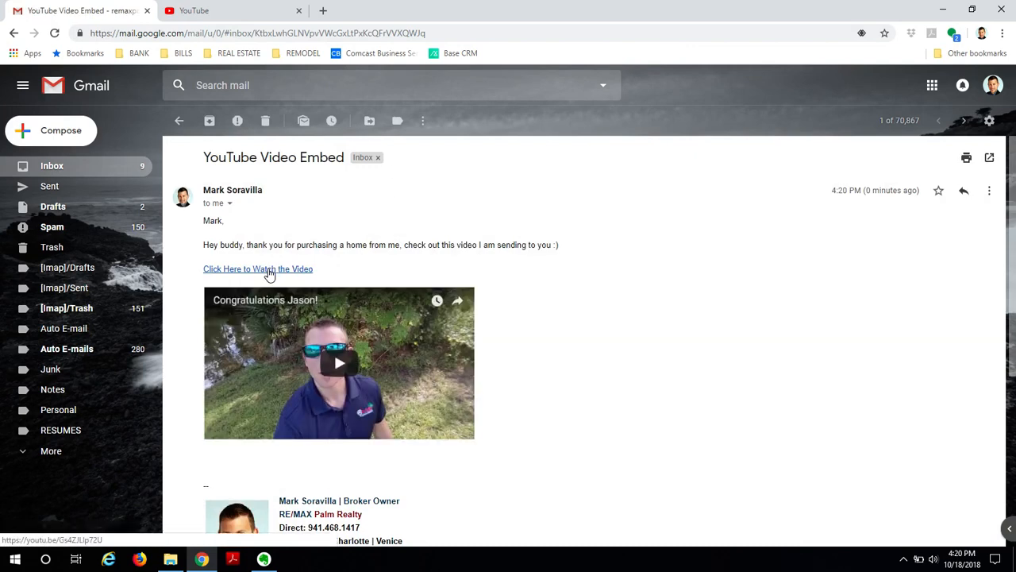
Test both the text link and the preview image link in the received message, closing each video page again
left_click(269, 271)
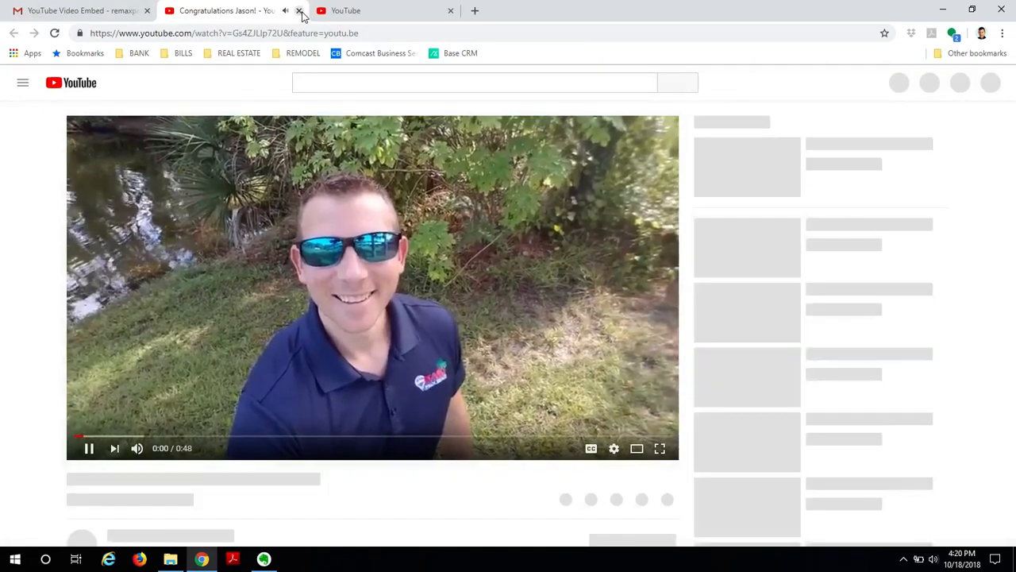
left_click(299, 11)
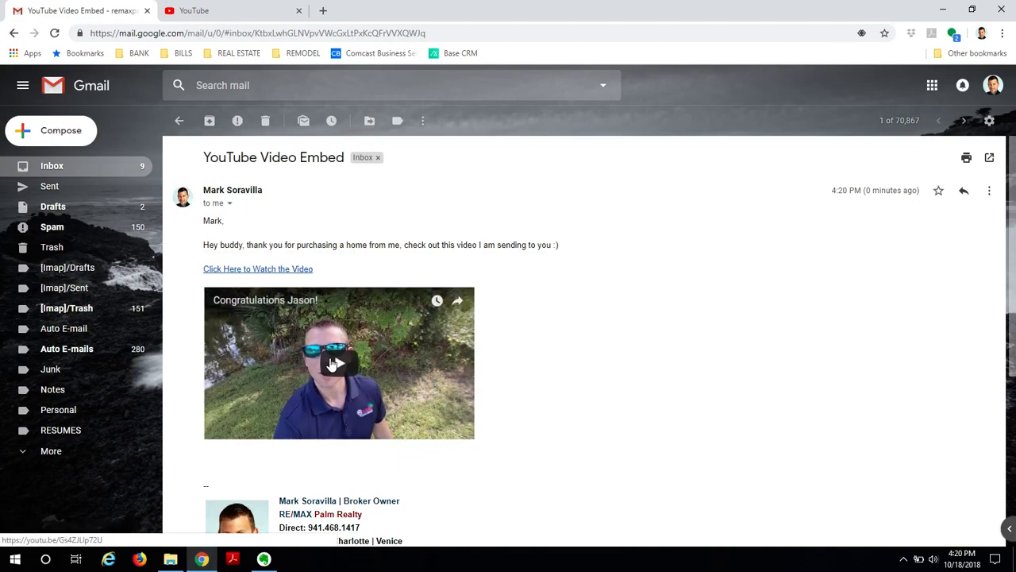
left_click(333, 364)
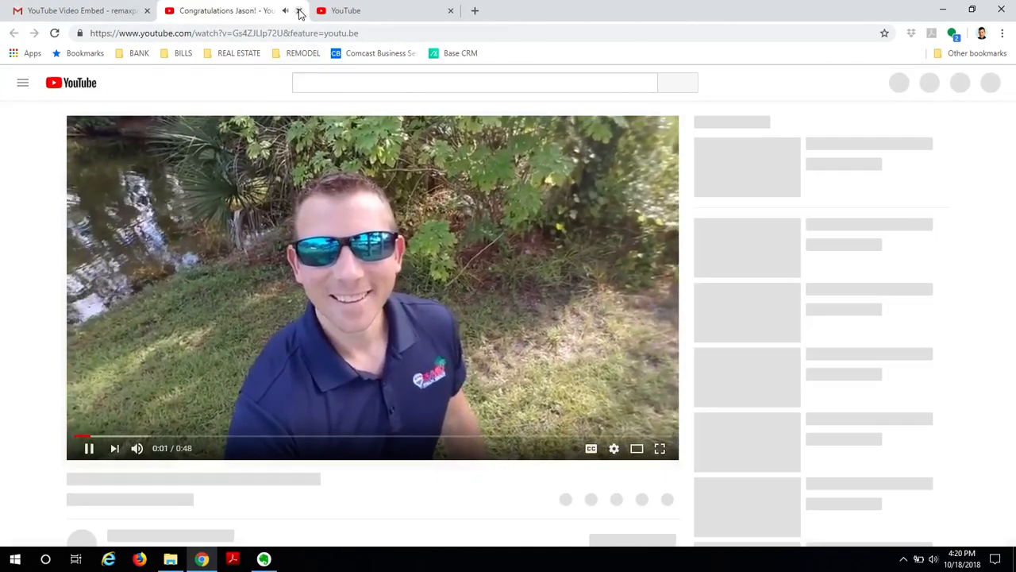
key("ctrl+w")
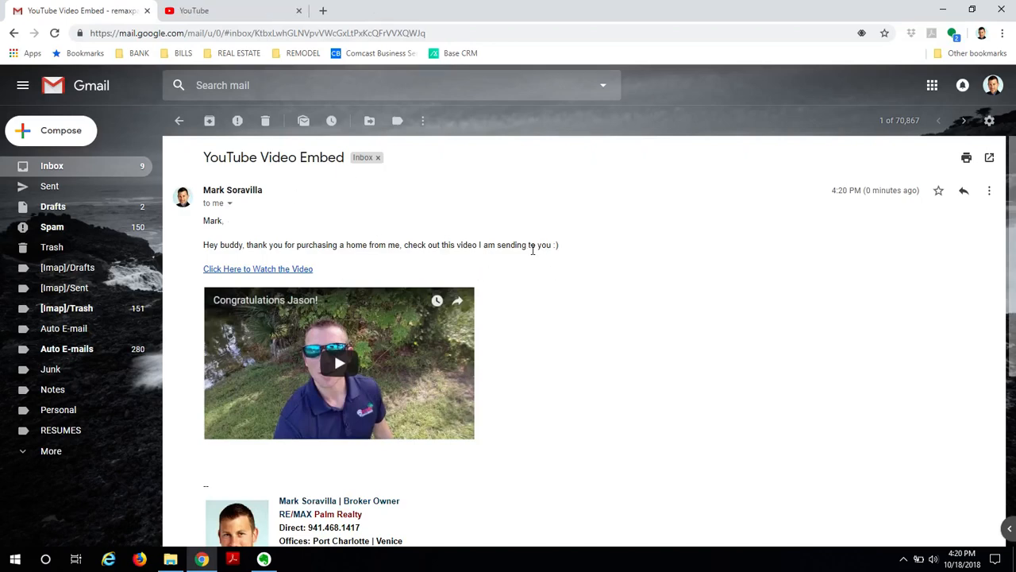
Examine the received message down to the video thumbnail below the signature, and return to its beginning
scroll(532, 253, "down", 1)
scroll(532, 252, "down", 3)
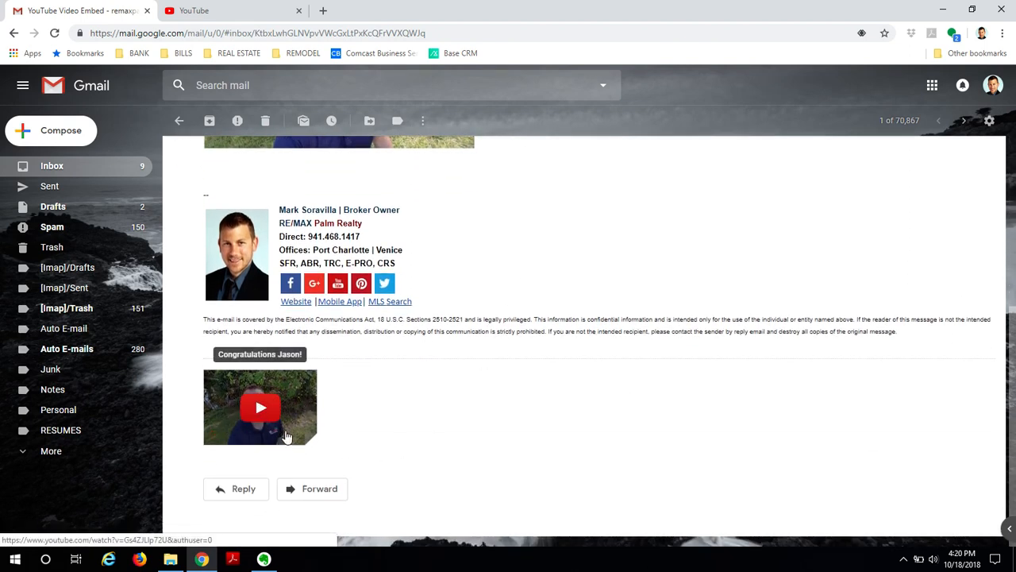
scroll(523, 340, "up", 4)
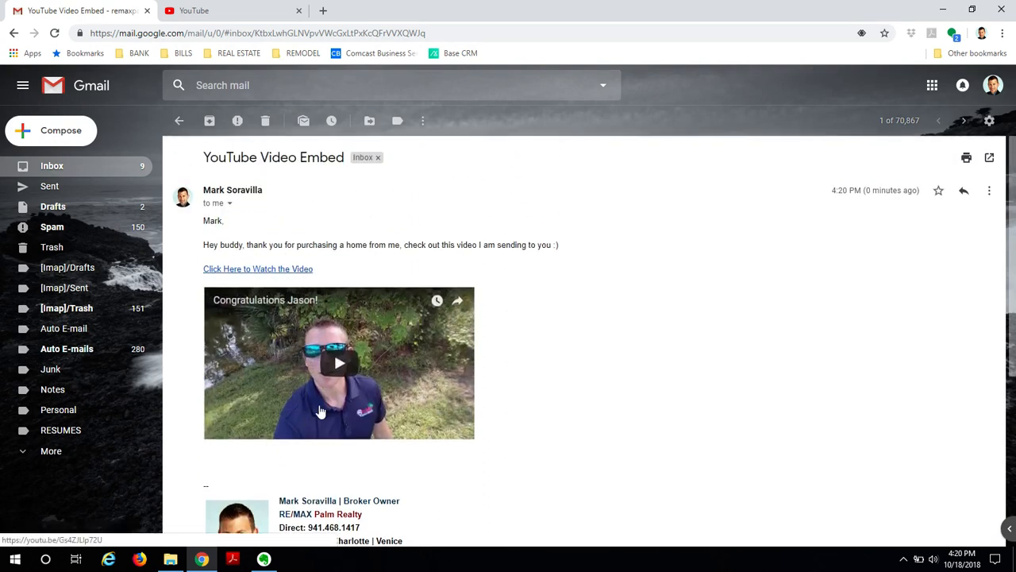
scroll(252, 459, "down", 4)
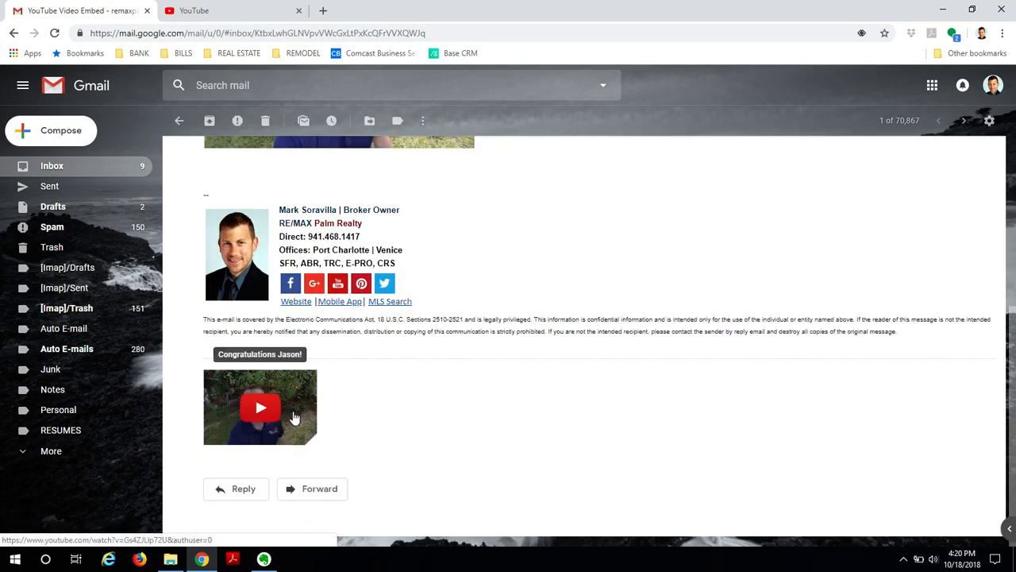
scroll(479, 325, "up", 4)
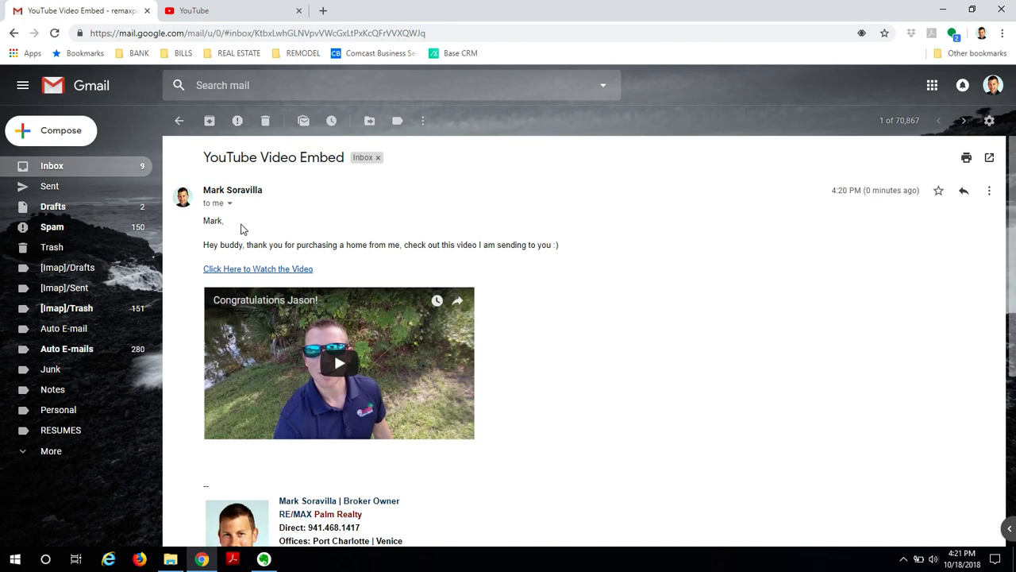
Search the mail for "congratulations" together with the client's first name
left_click(272, 81)
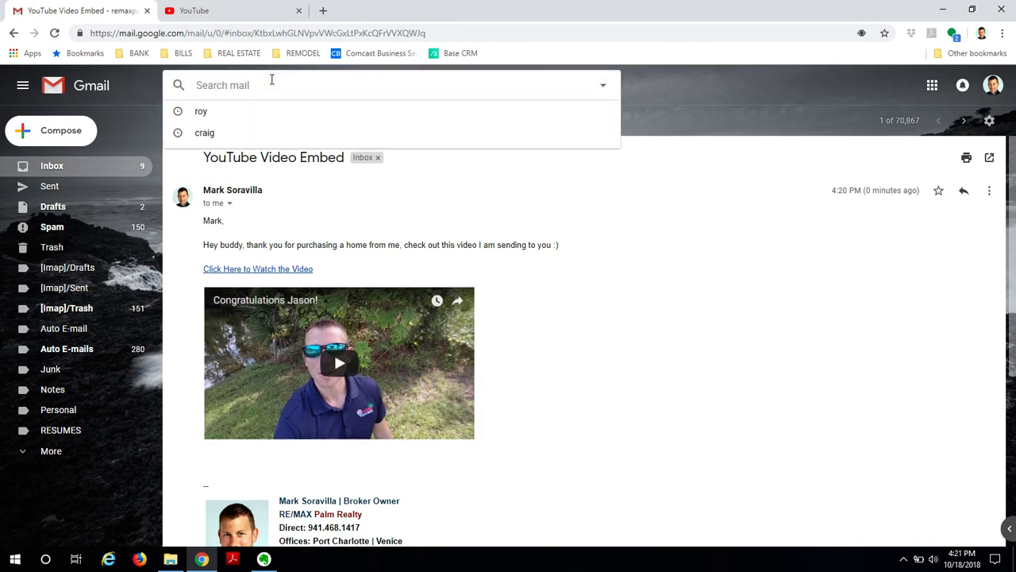
type("congrat")
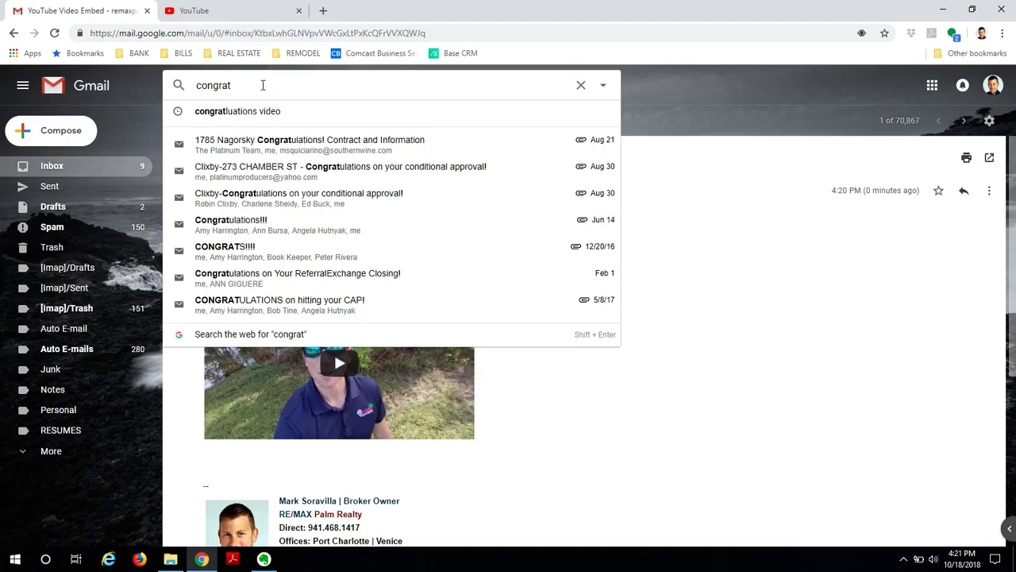
type("ulations jad")
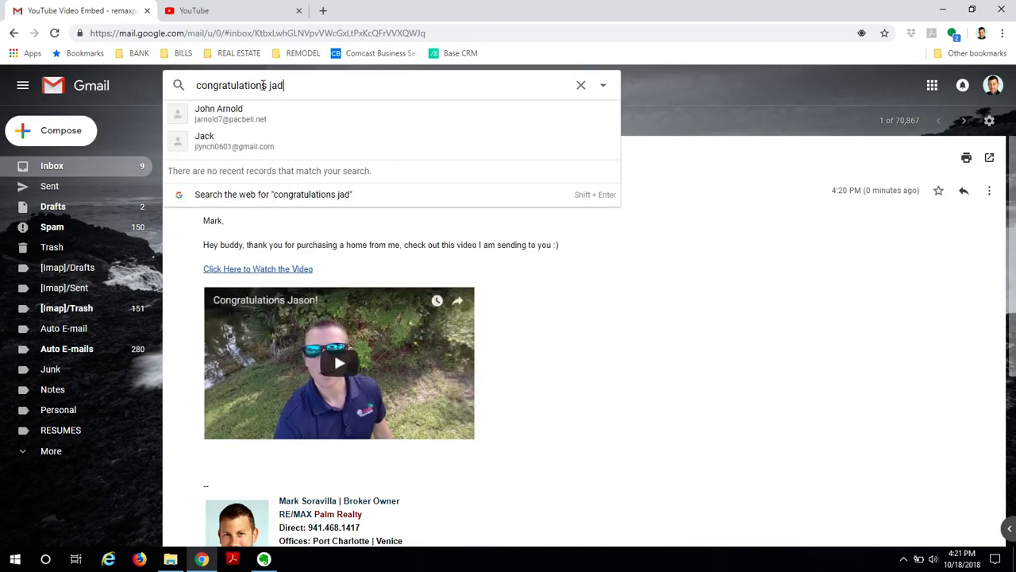
key("BackSpace")
type("son")
key("Return")
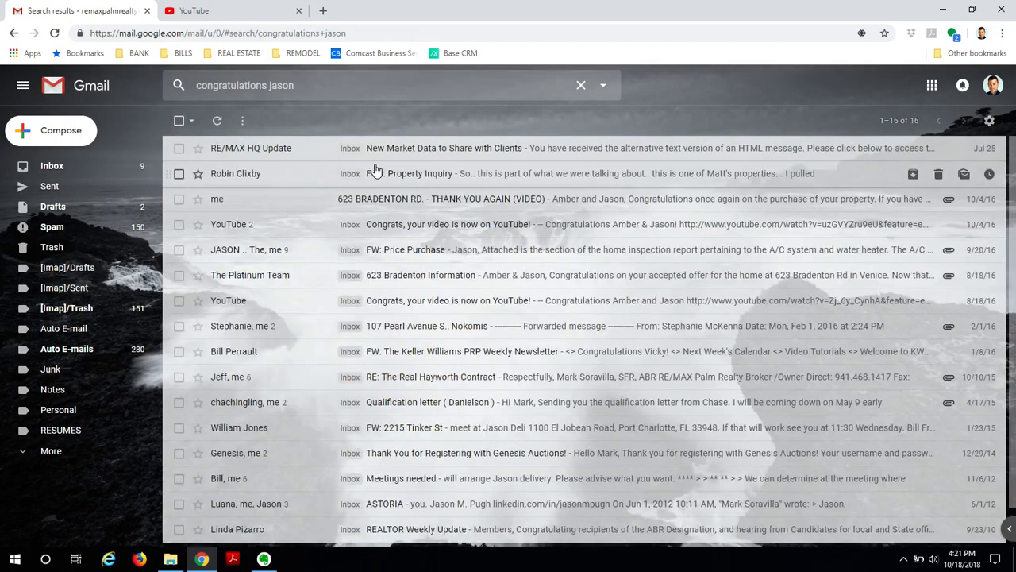
Open the earlier thank-you message to past clients and highlight "(VIDEO)" in its subject line as an example
left_click(377, 200)
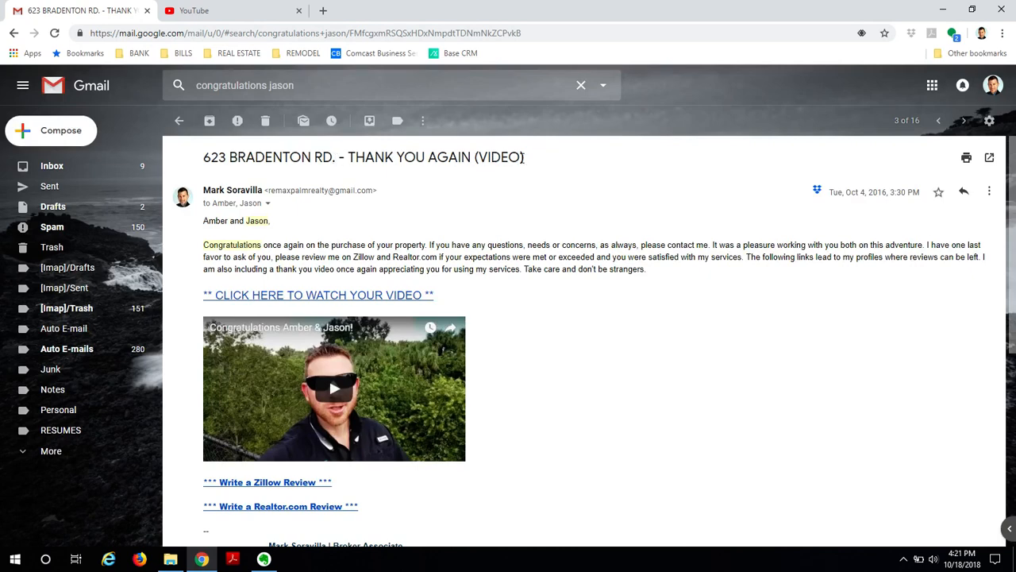
left_click_drag(525, 157, 476, 157)
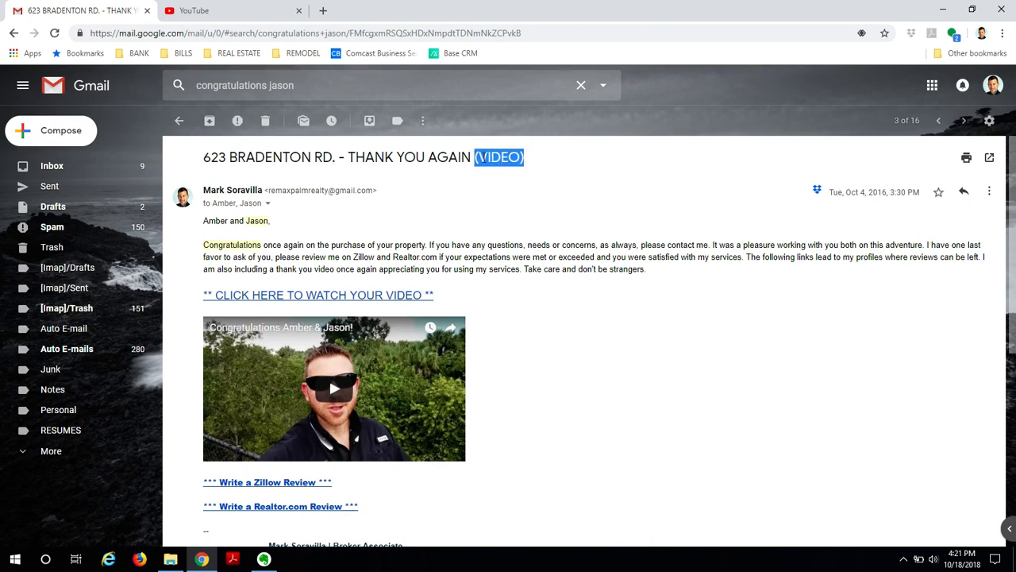
left_click(528, 167)
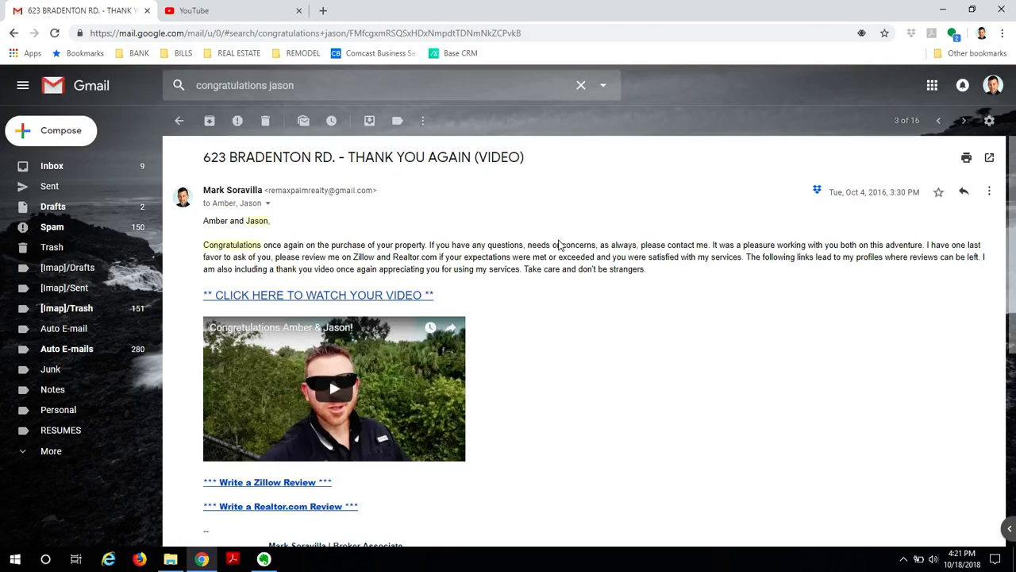
Examine the earlier thank-you message from its video link and review links down to the attachments, and return to the inbox
scroll(572, 246, "down", 1)
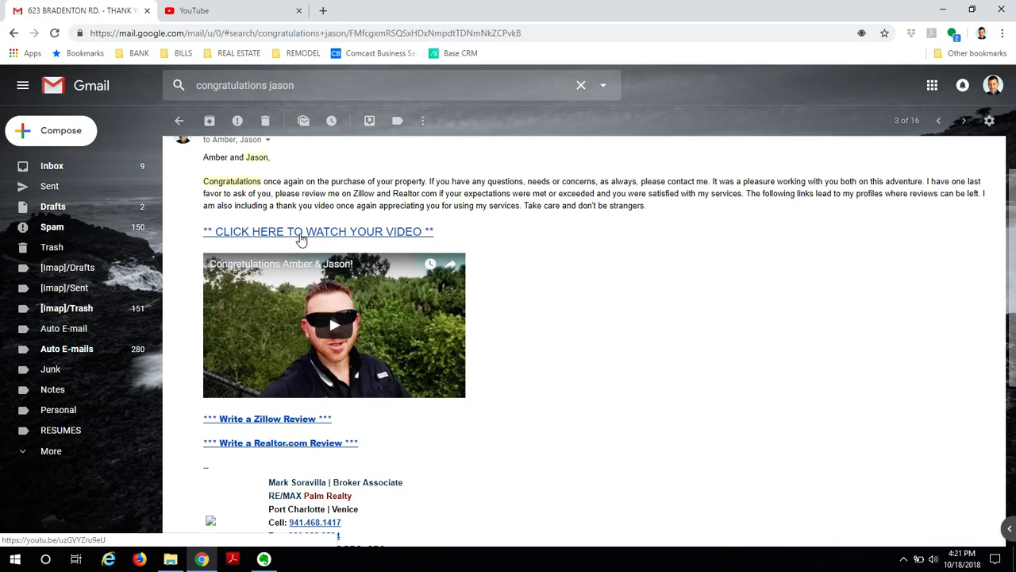
scroll(249, 274, "down", 1)
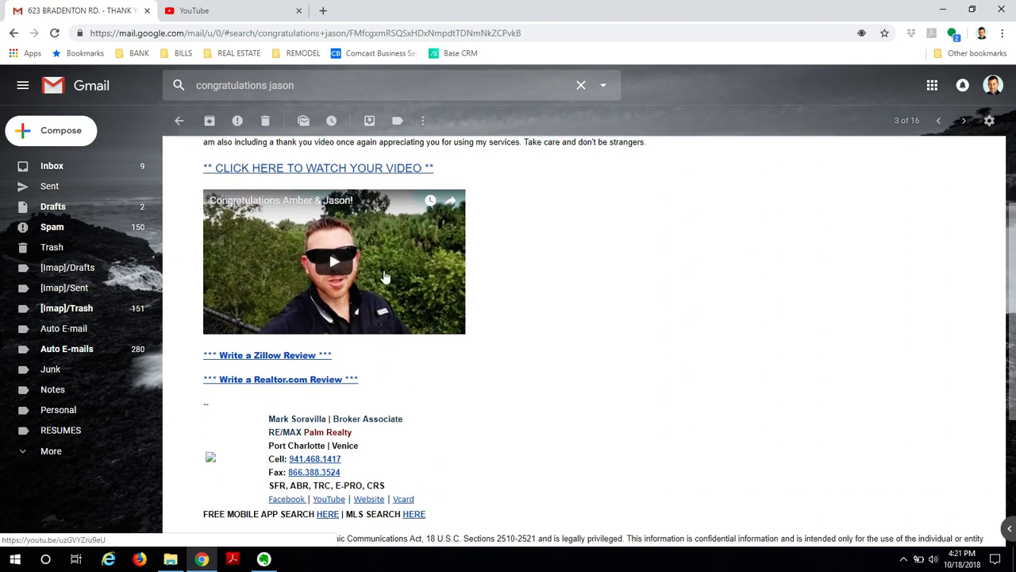
scroll(340, 270, "down", 1)
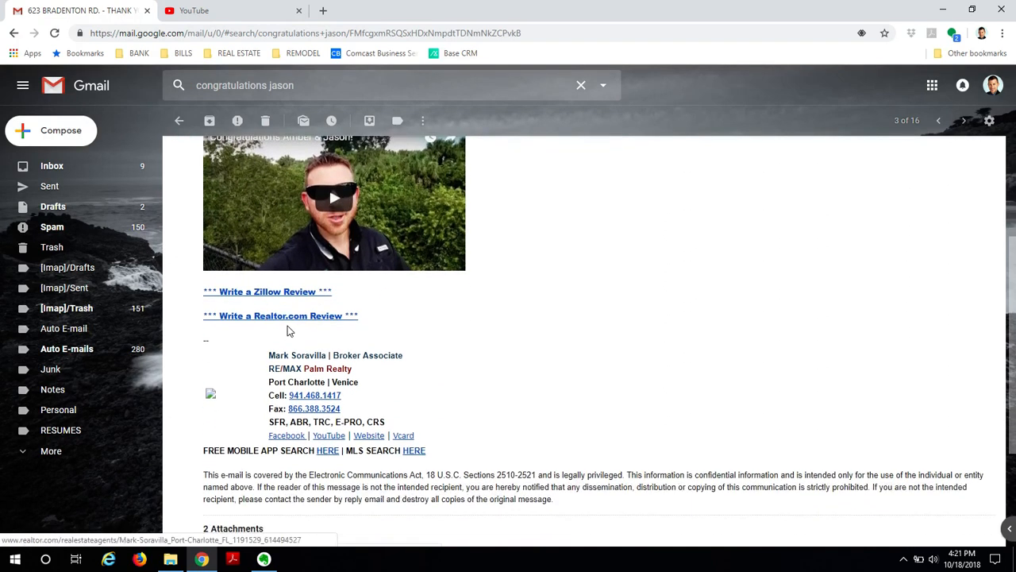
scroll(330, 334, "down", 3)
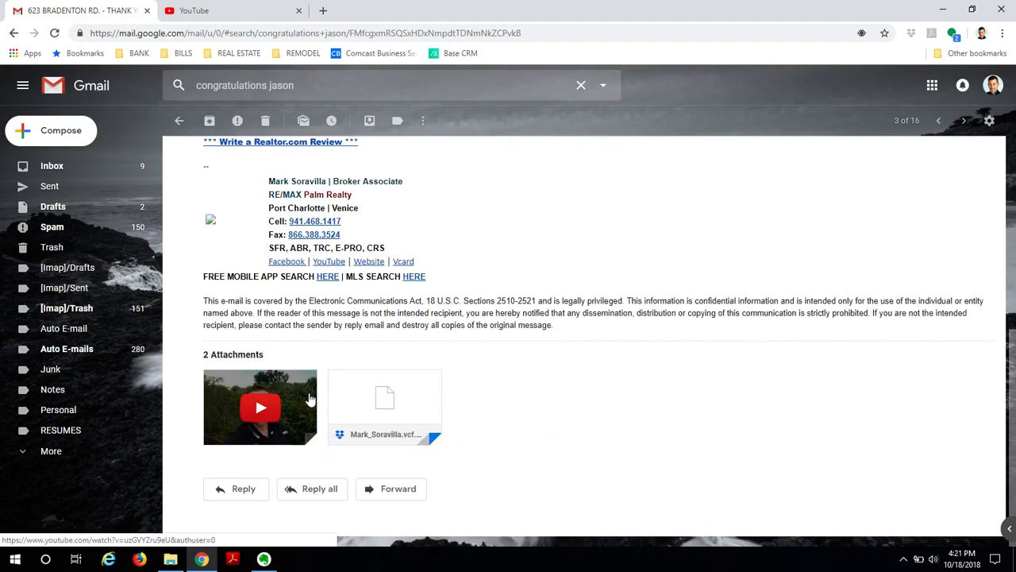
scroll(262, 401, "up", 5)
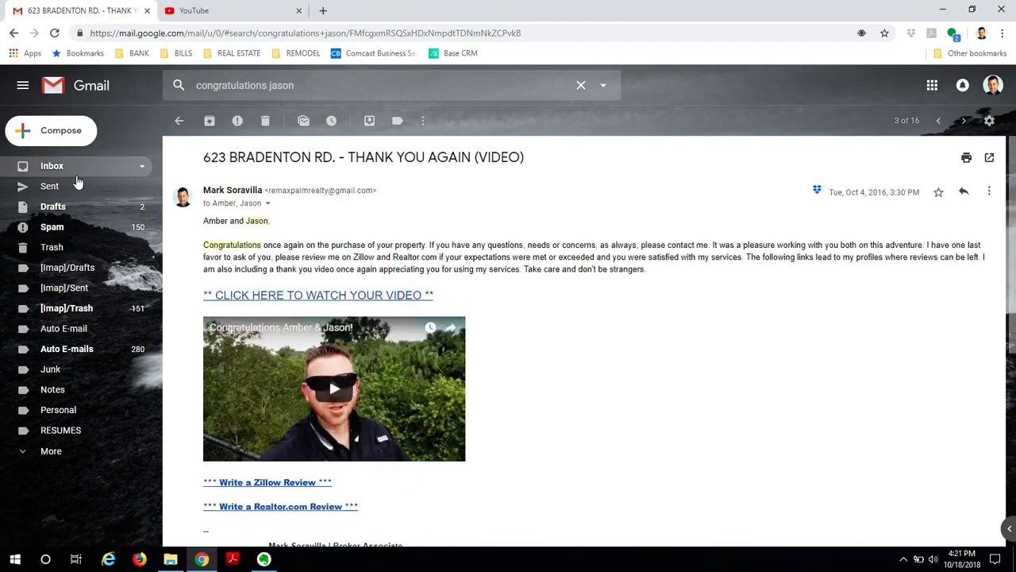
left_click(52, 175)
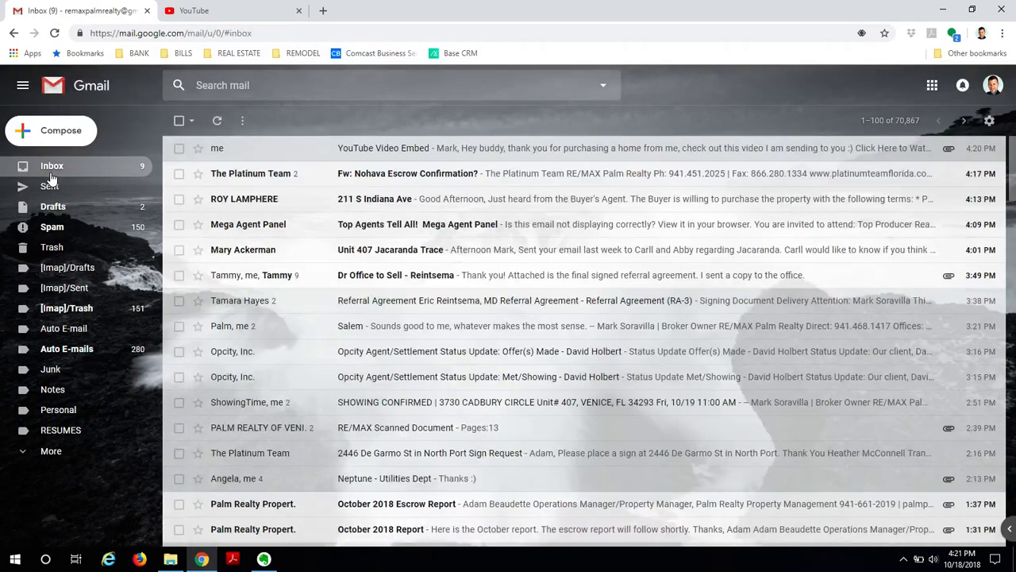
Switch to the YouTube video's editing page and minimize the browser window to show the desktop
left_click(258, 6)
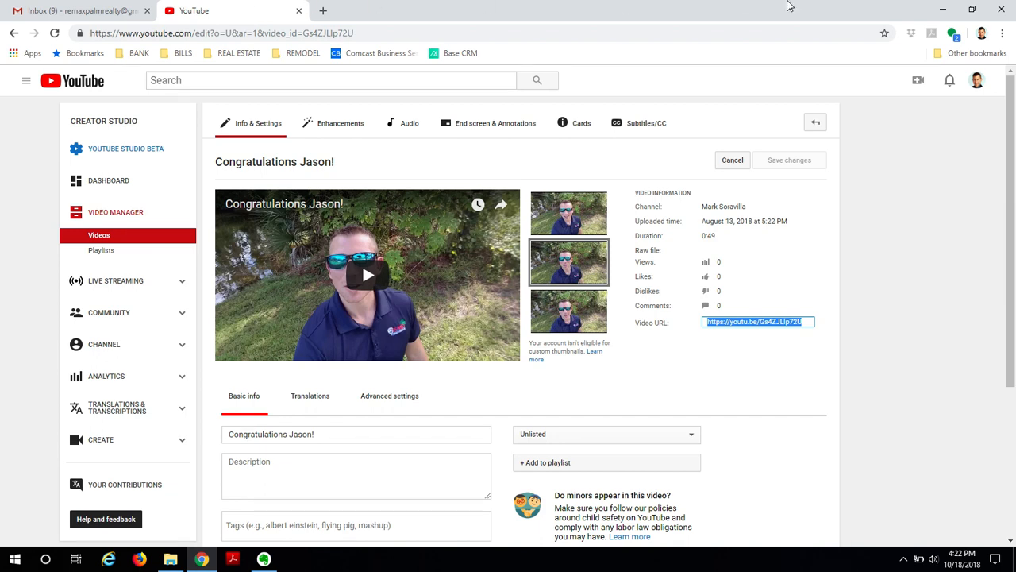
left_click(942, 14)
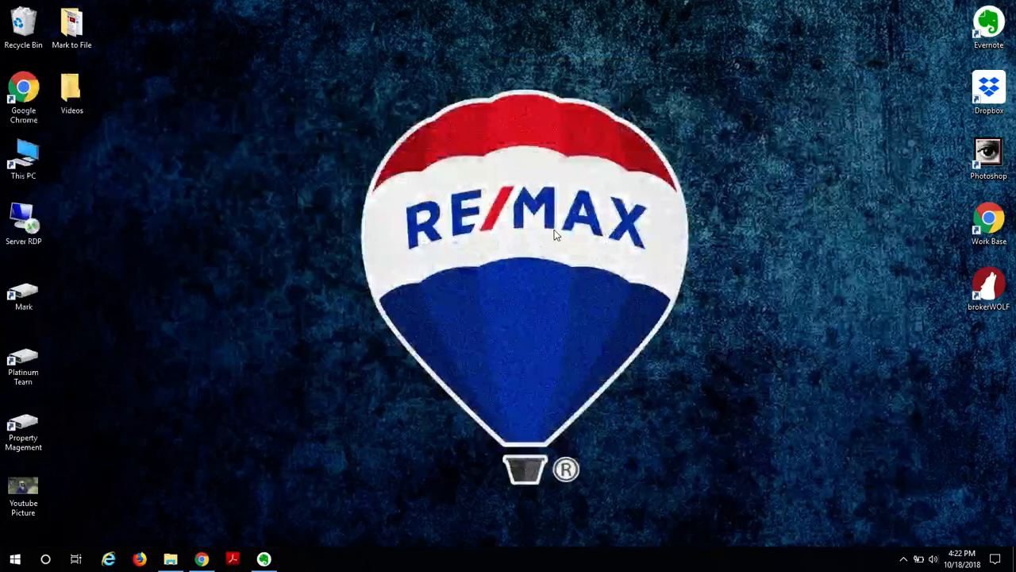